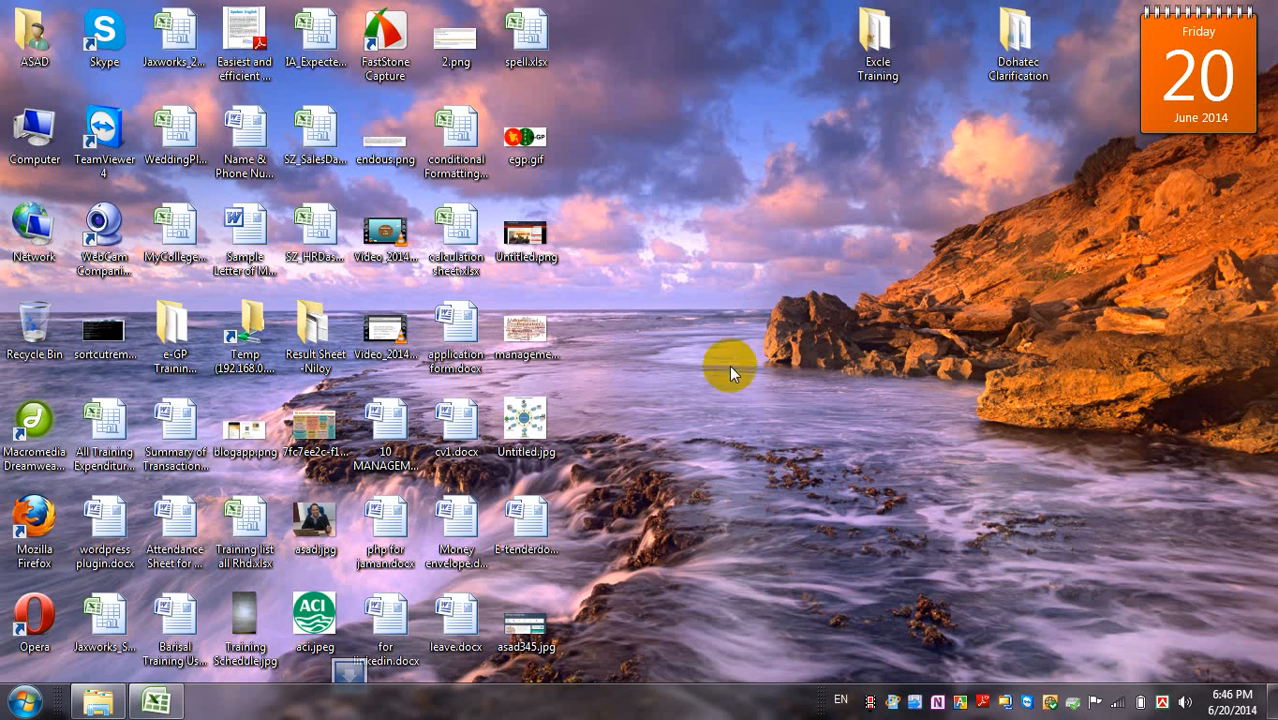
Step: Switch to the Advanced Filtering workbook in Excel and widen columns A to E to fit the data table's headings
click(156, 703)
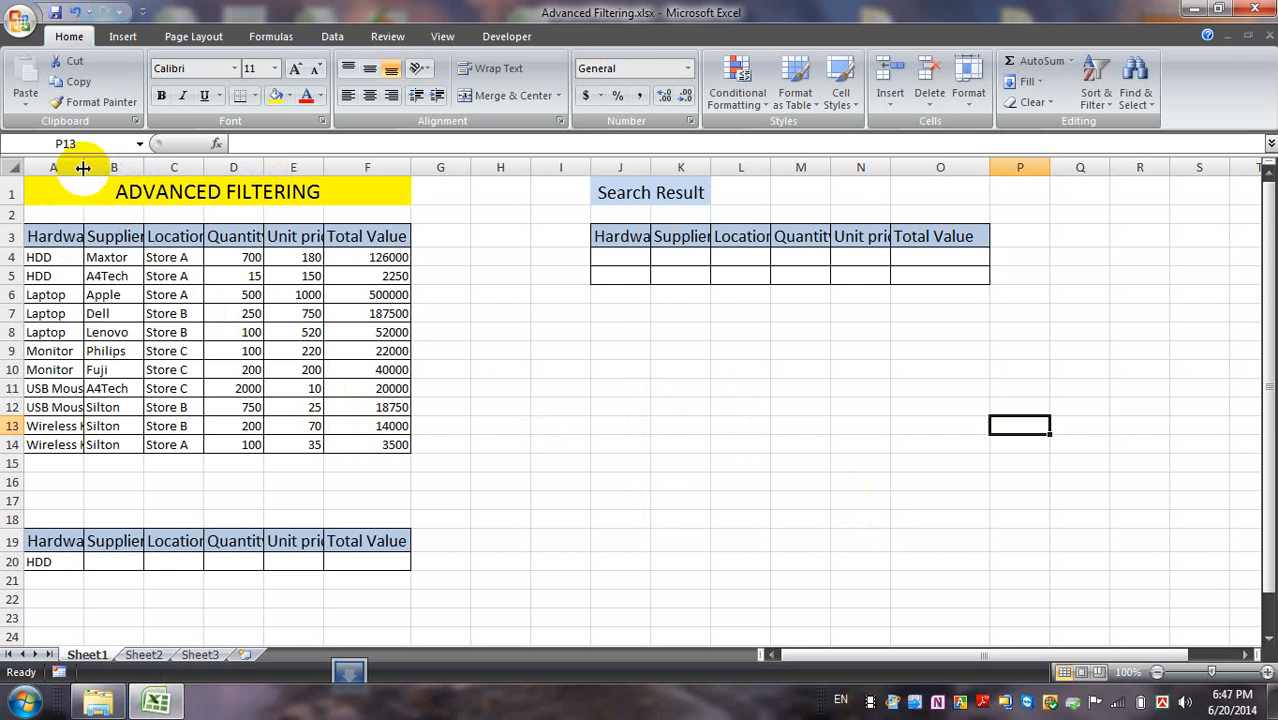
drag(83, 168, 181, 168)
click(55, 237)
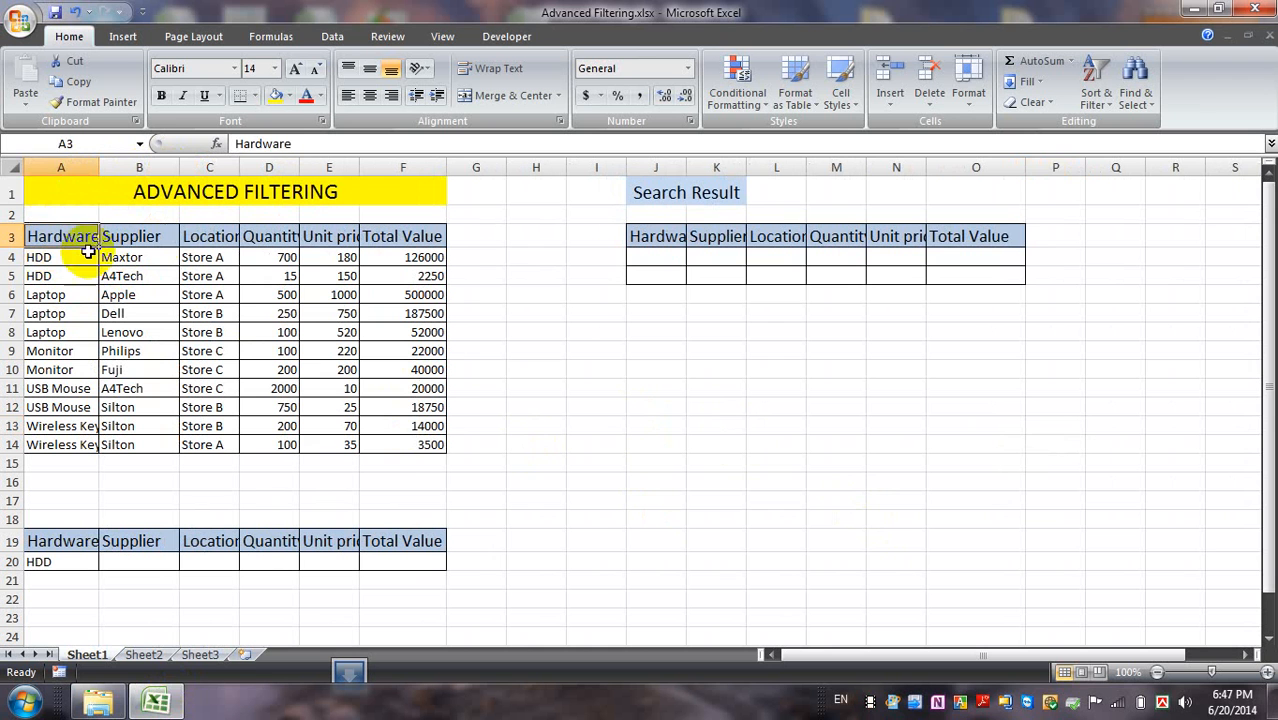
click(143, 236)
click(205, 236)
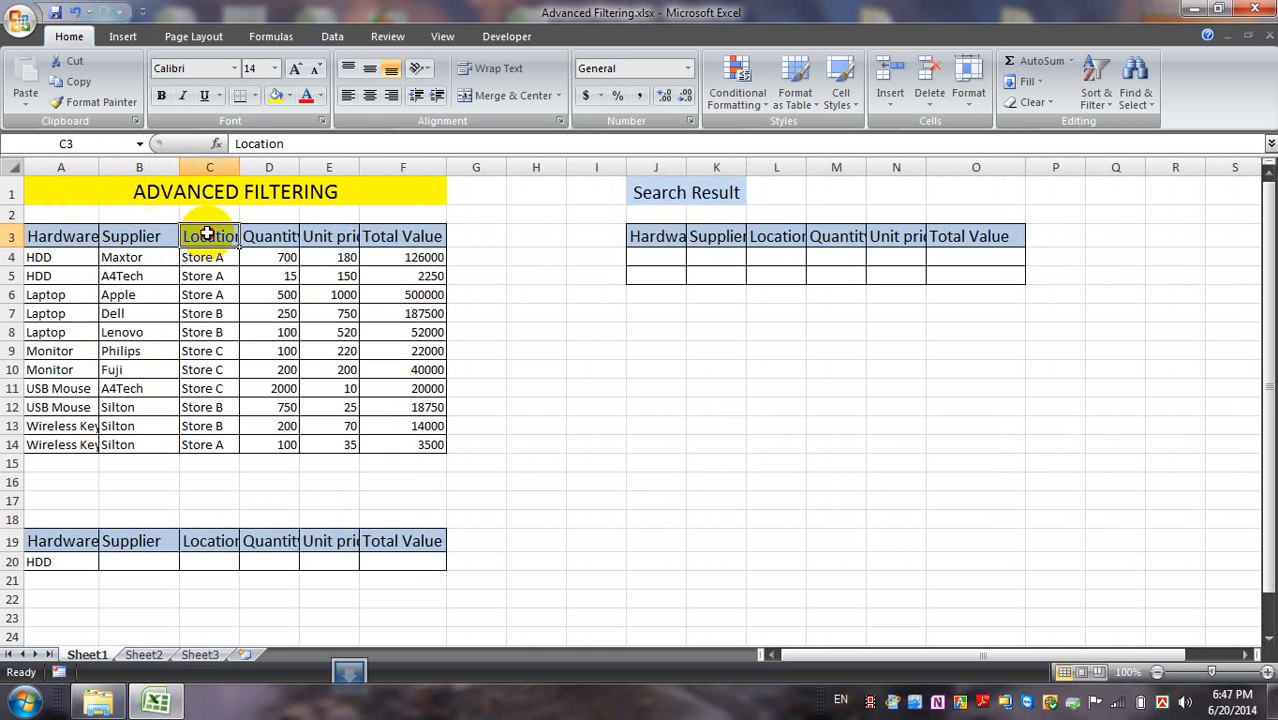
double_click(239, 166)
double_click(309, 166)
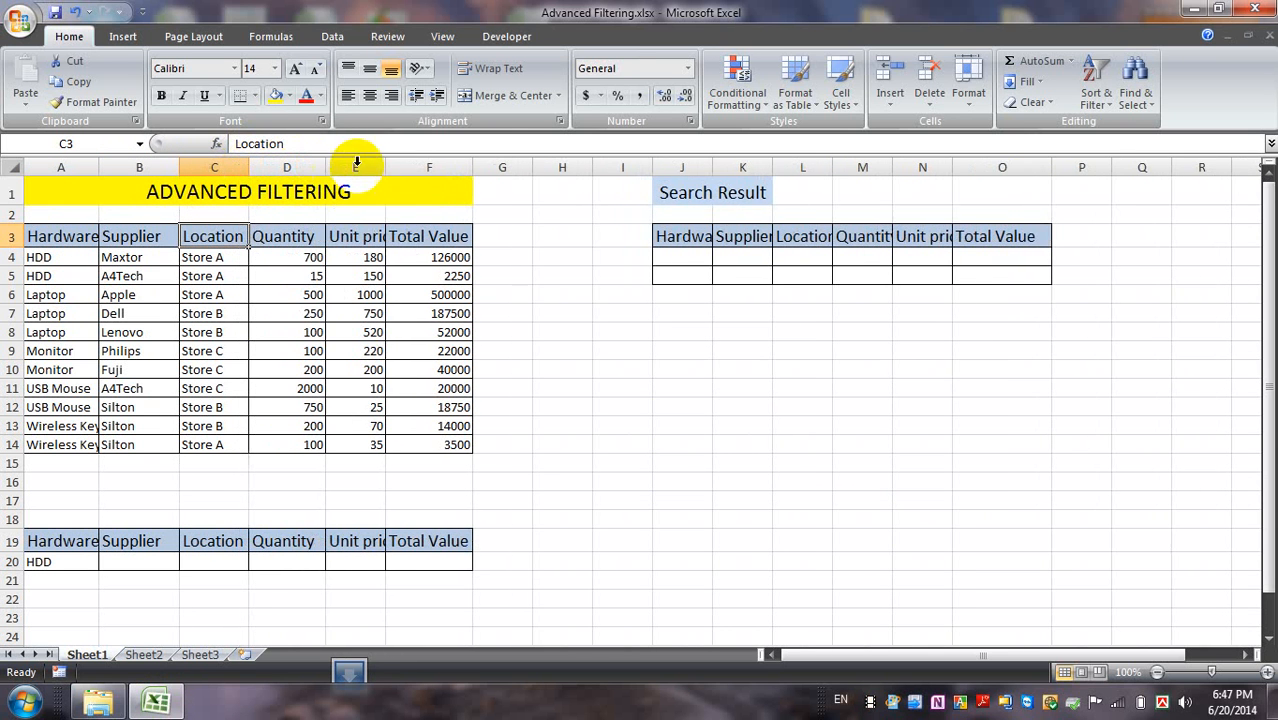
double_click(386, 166)
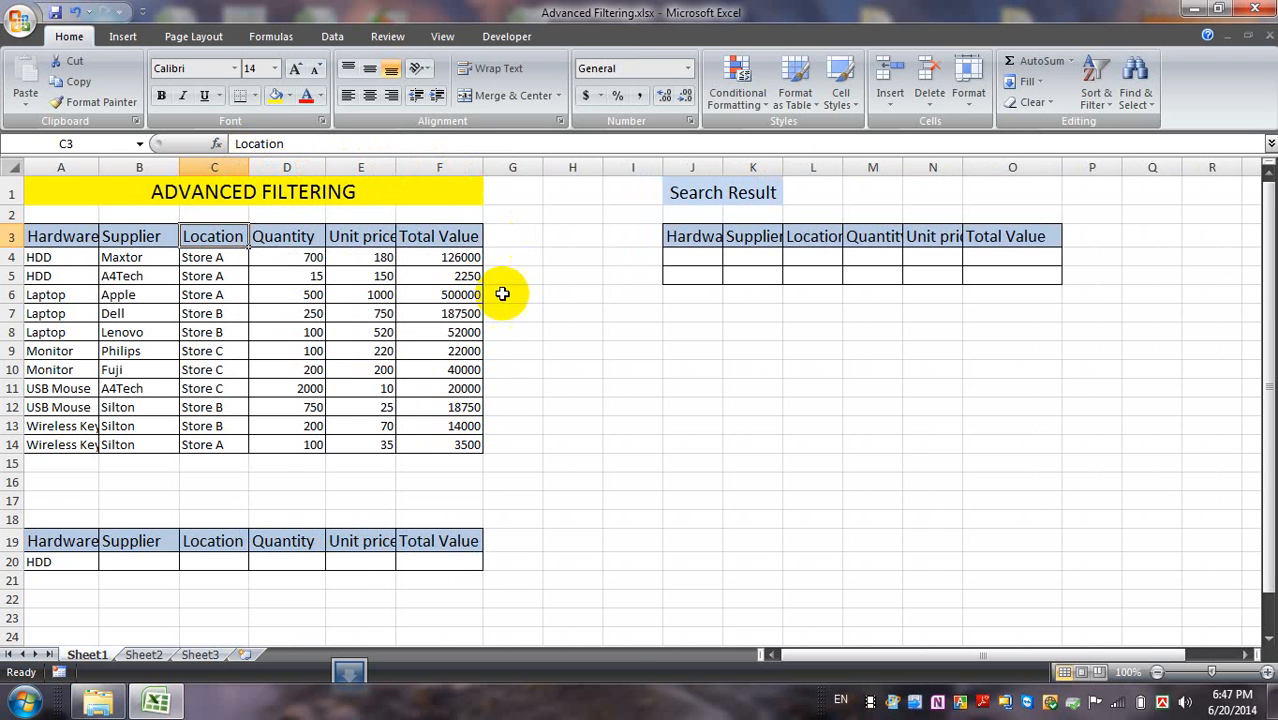
Step: Examine the data table in A3:F14 and the criteria block in A19:F20 with HDD under Hardware
click(468, 240)
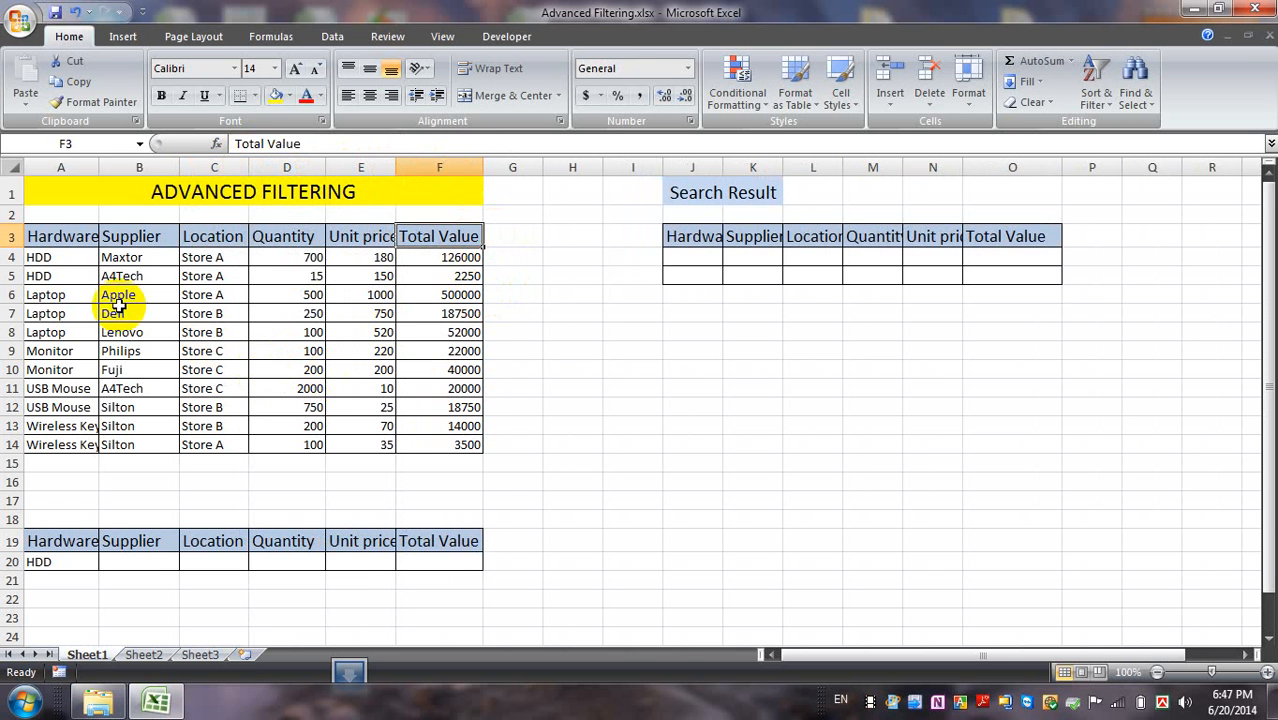
drag(51, 240, 425, 441)
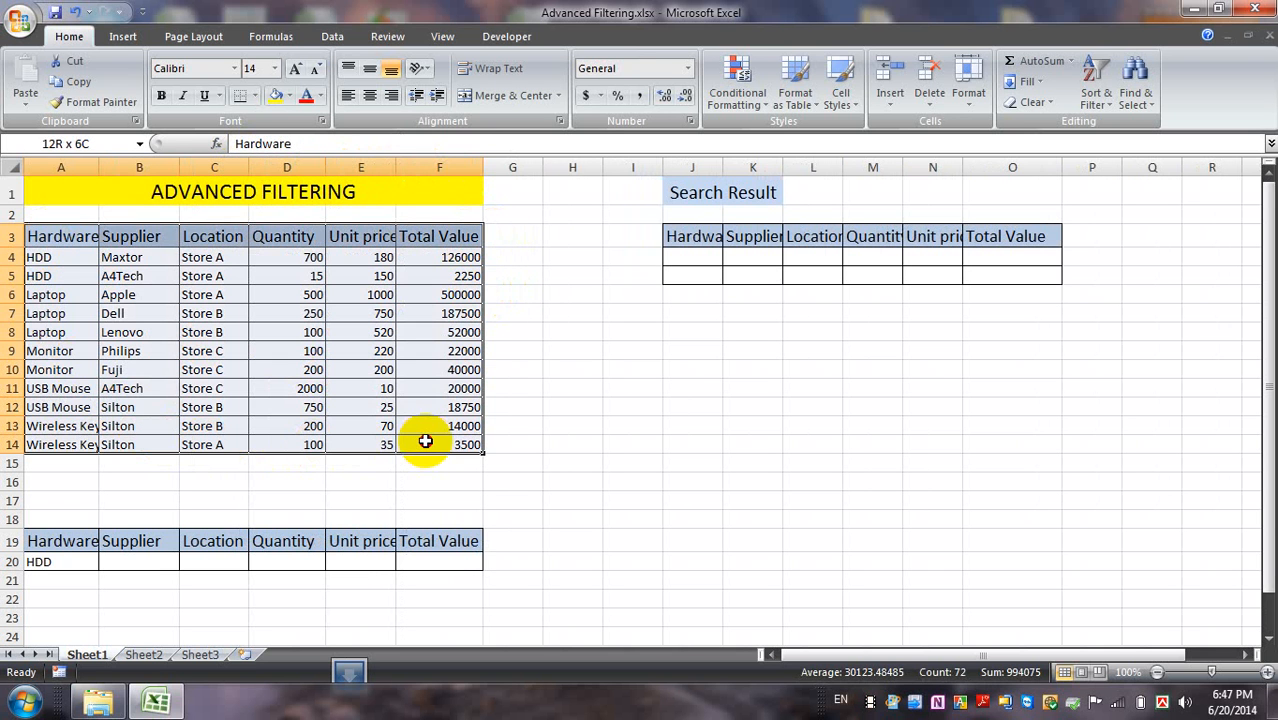
click(571, 490)
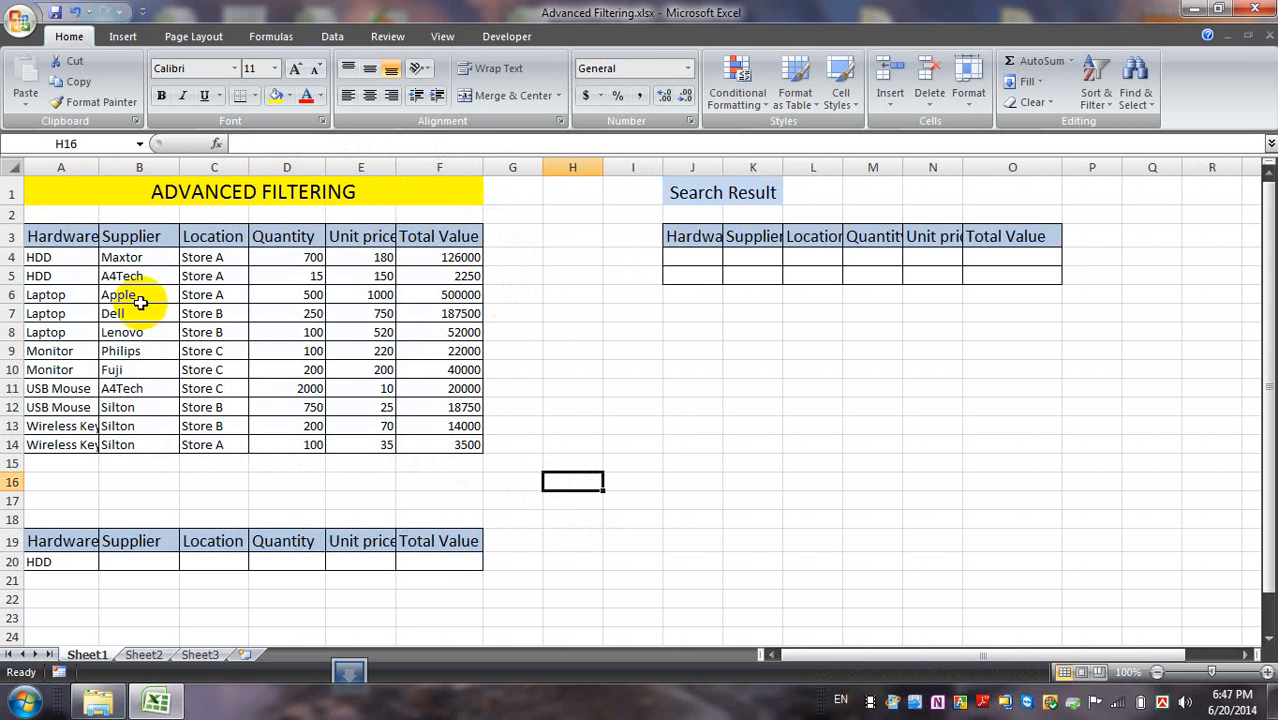
drag(37, 231, 462, 257)
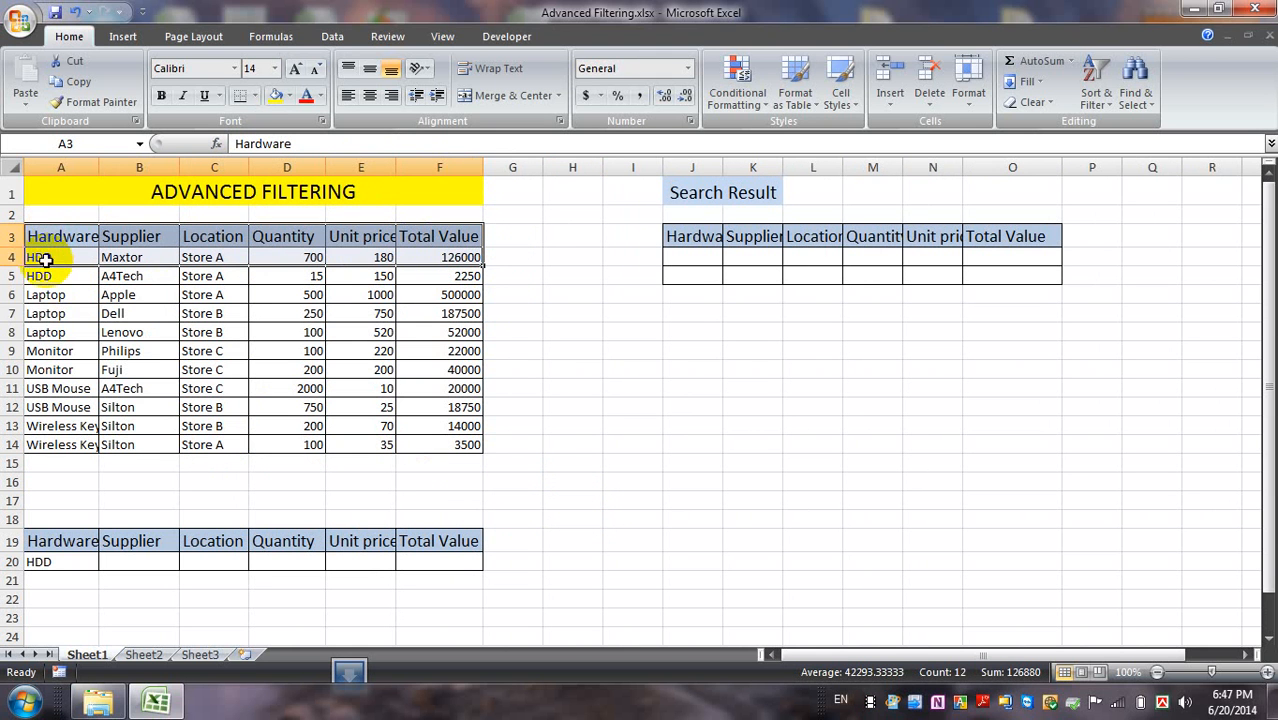
click(40, 540)
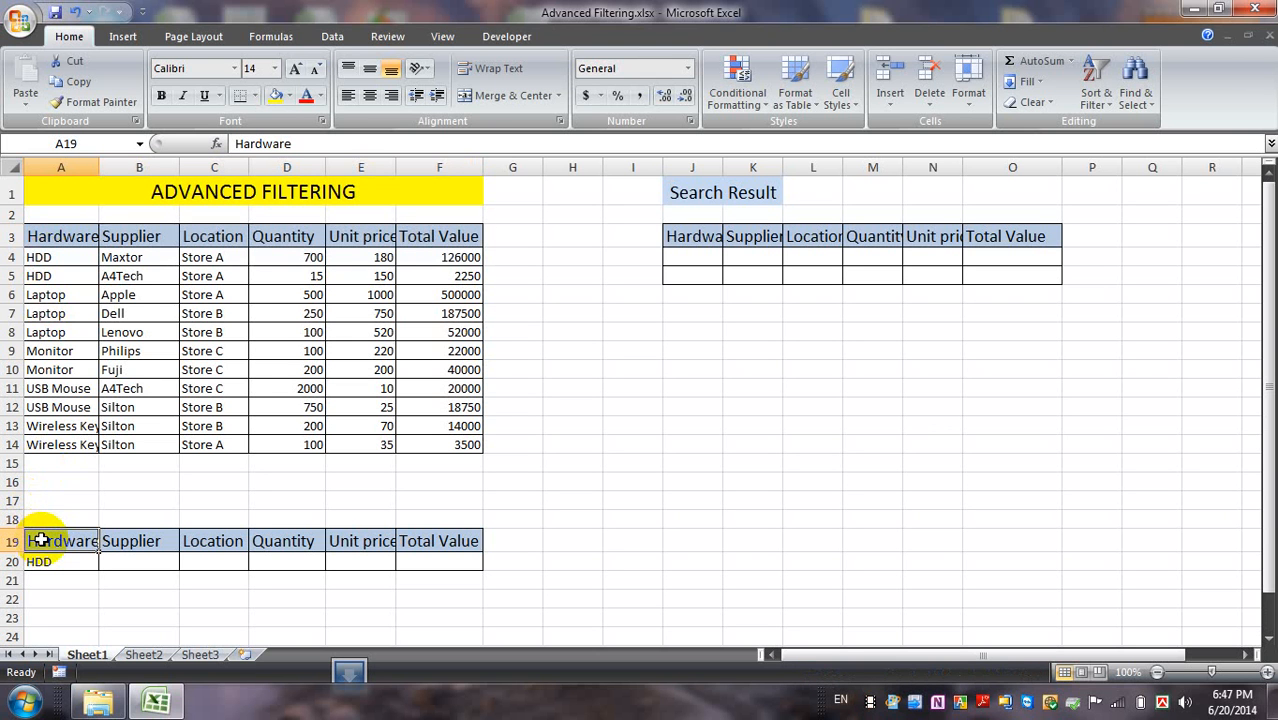
click(50, 563)
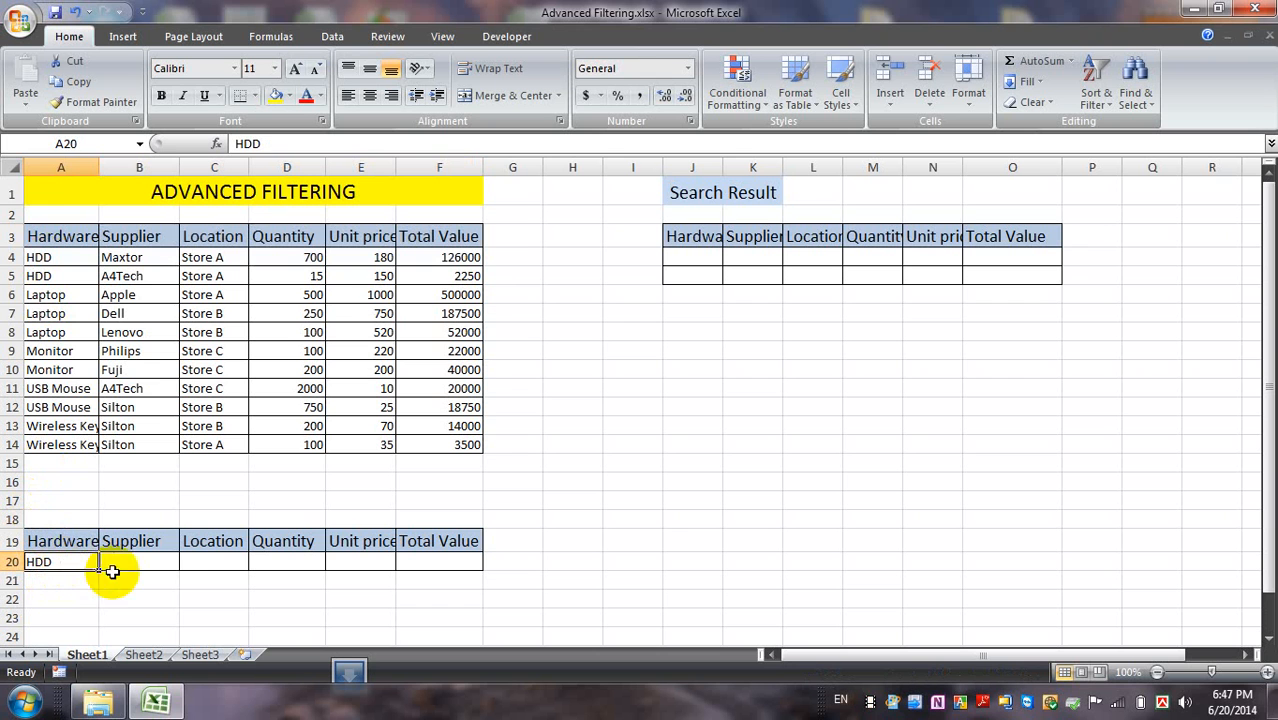
click(148, 563)
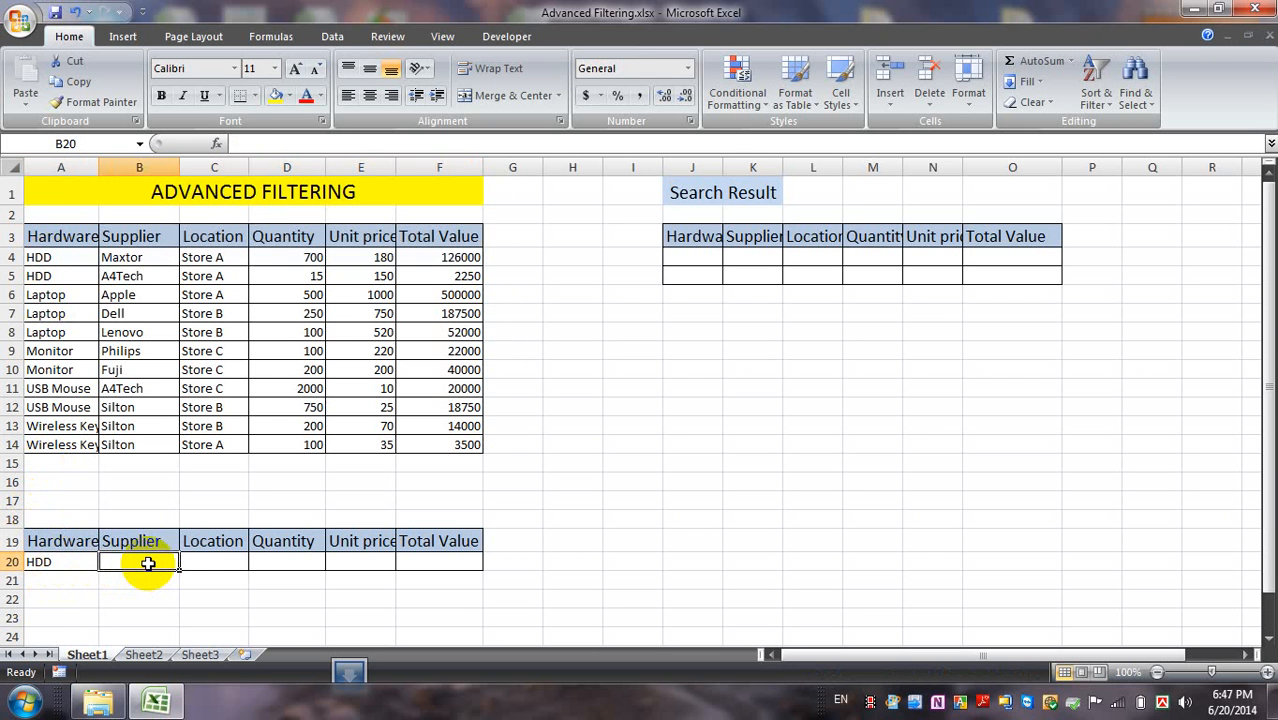
click(212, 563)
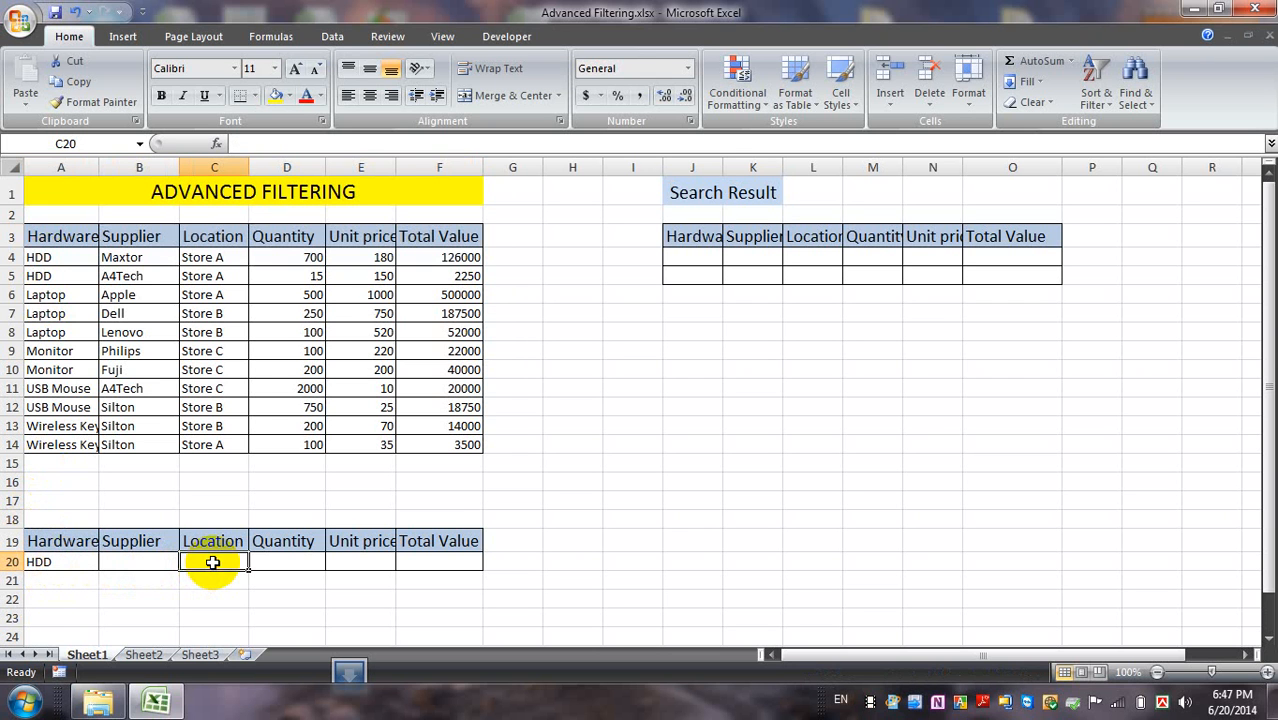
click(279, 563)
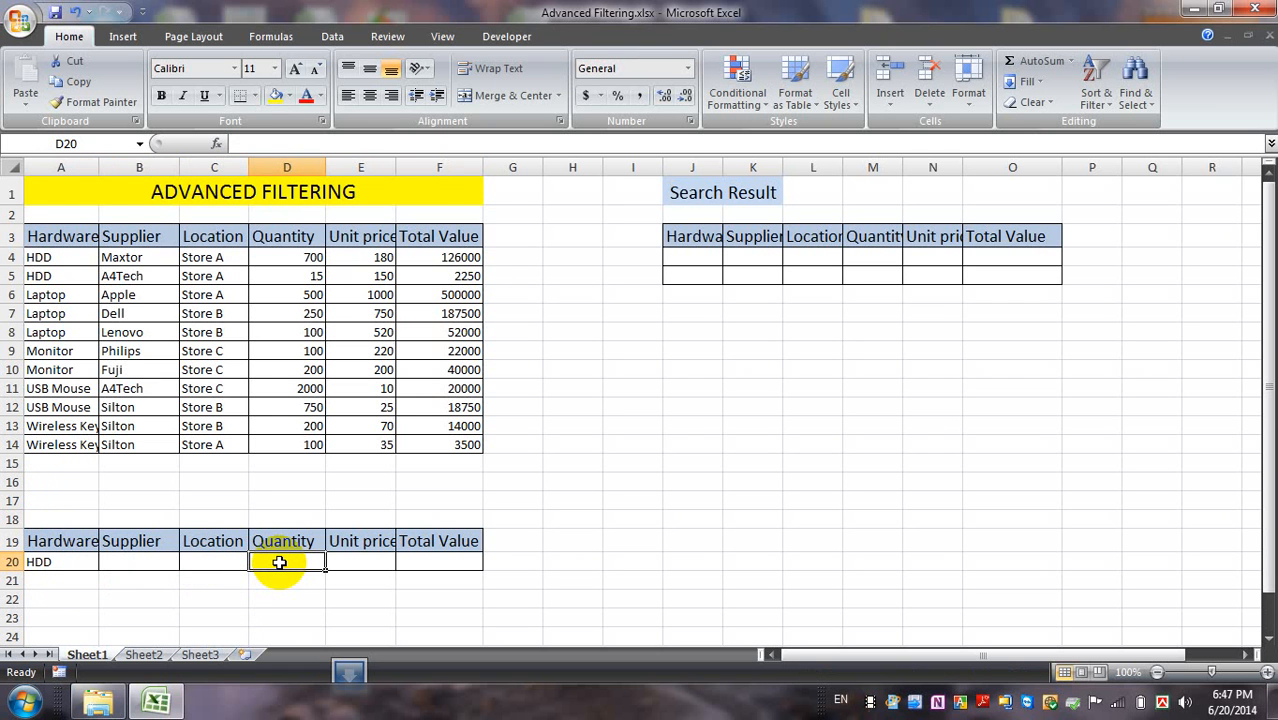
click(55, 563)
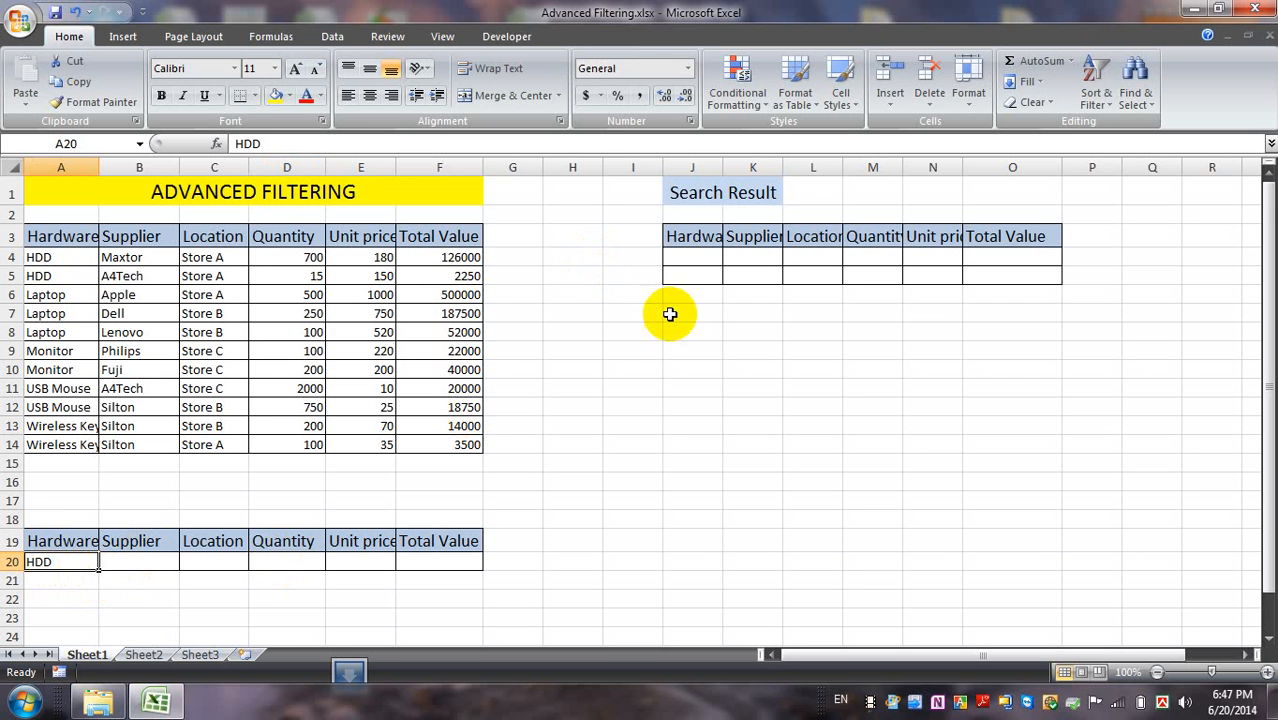
Step: Widen column J to fit the Hardware heading of the Search Result table and dismiss the Java update notice
click(706, 235)
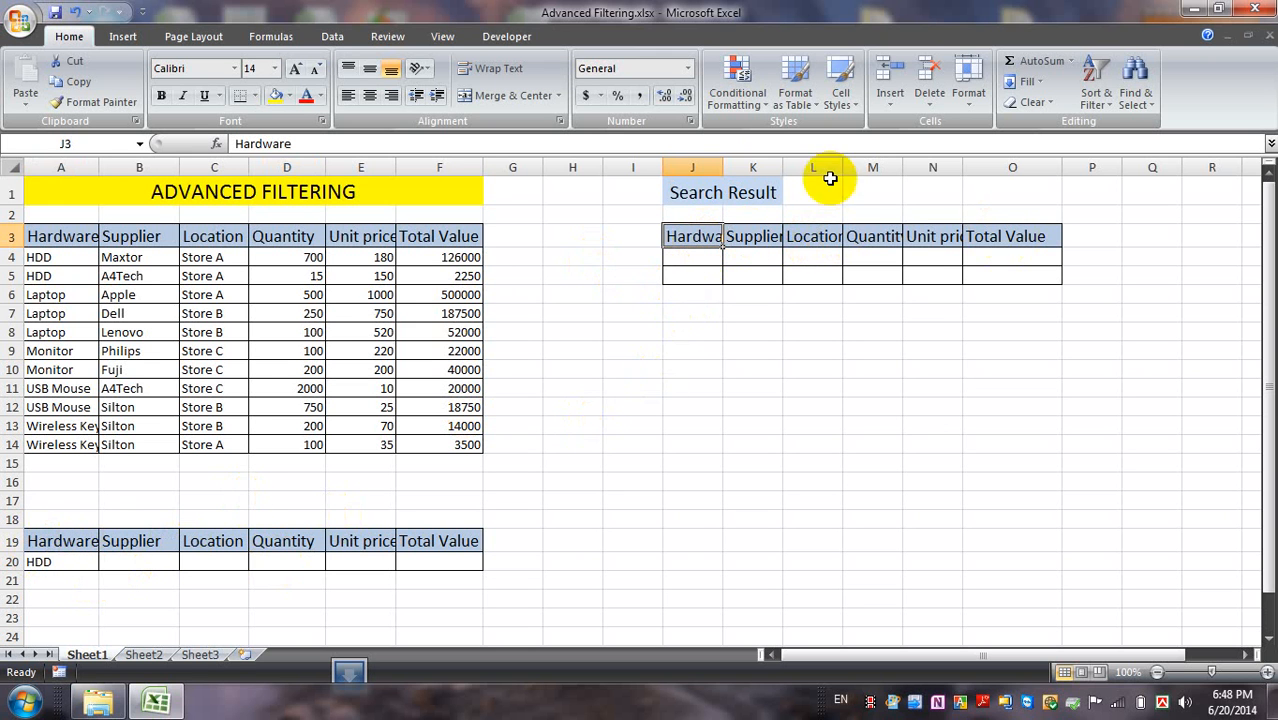
drag(725, 169, 751, 168)
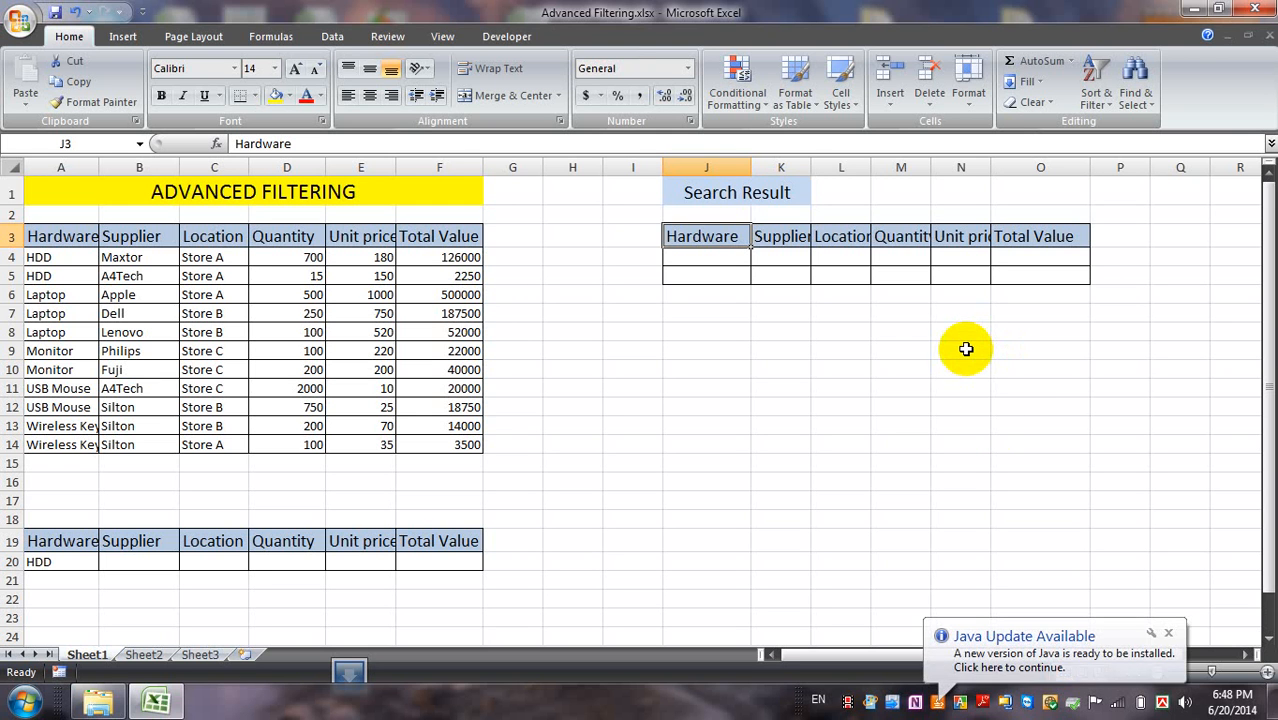
click(1168, 633)
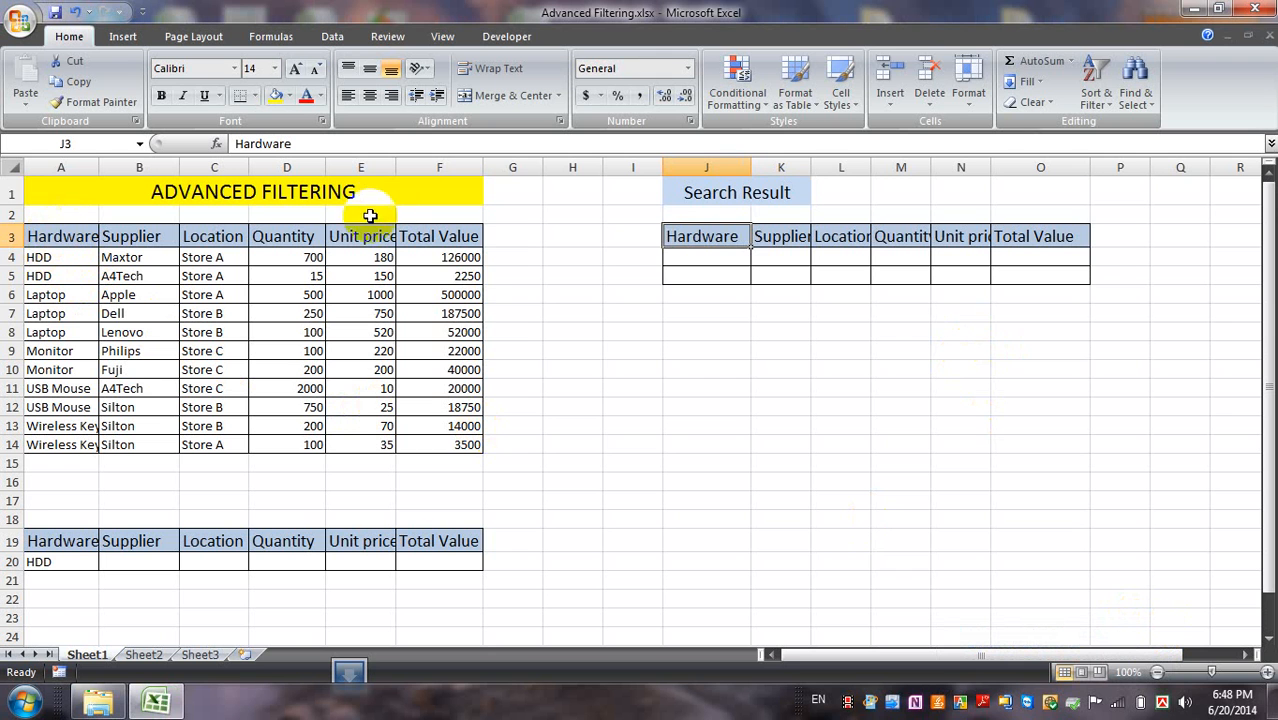
Step: Start an Advanced Filter on the hardware data table, using A3:F14 as the list range
click(66, 234)
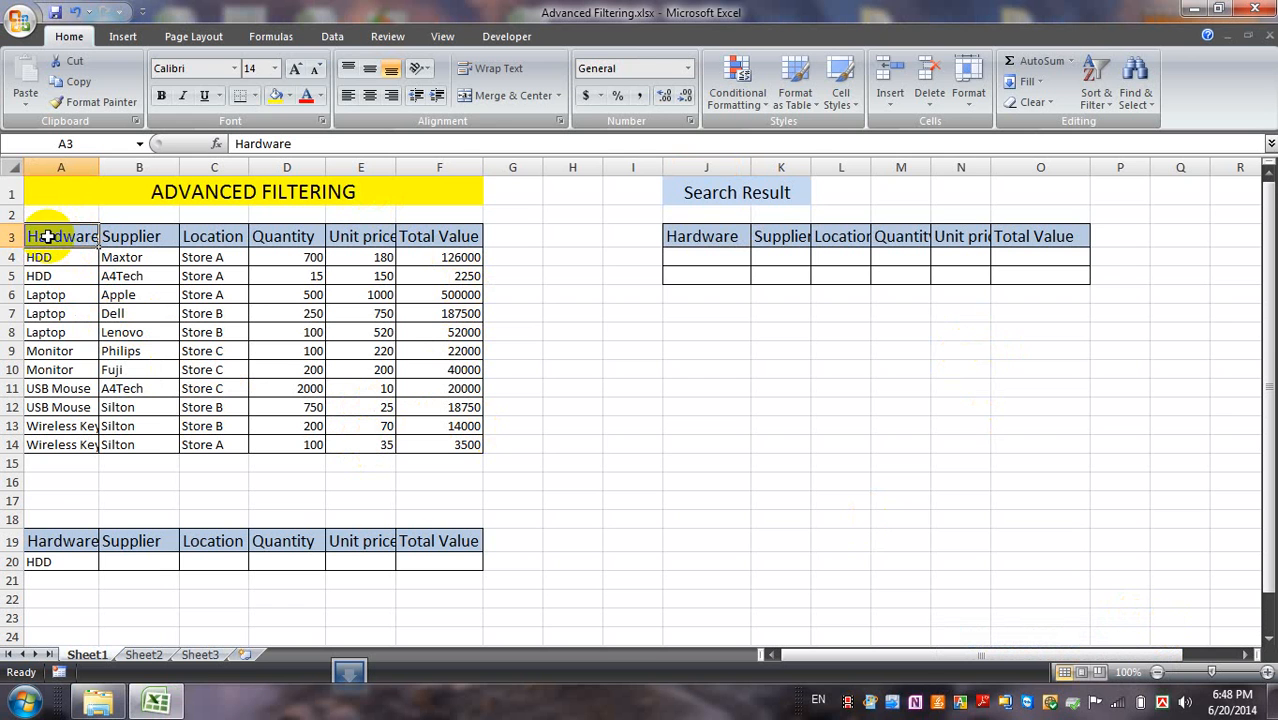
click(332, 37)
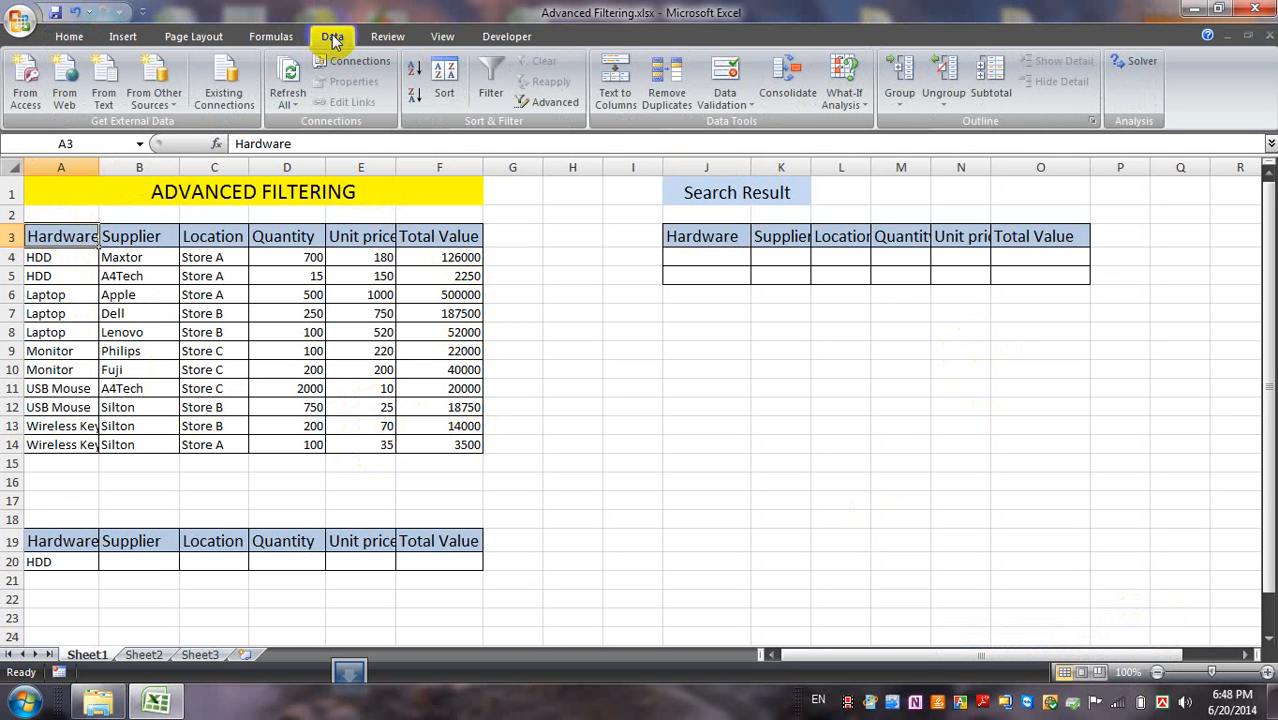
click(566, 104)
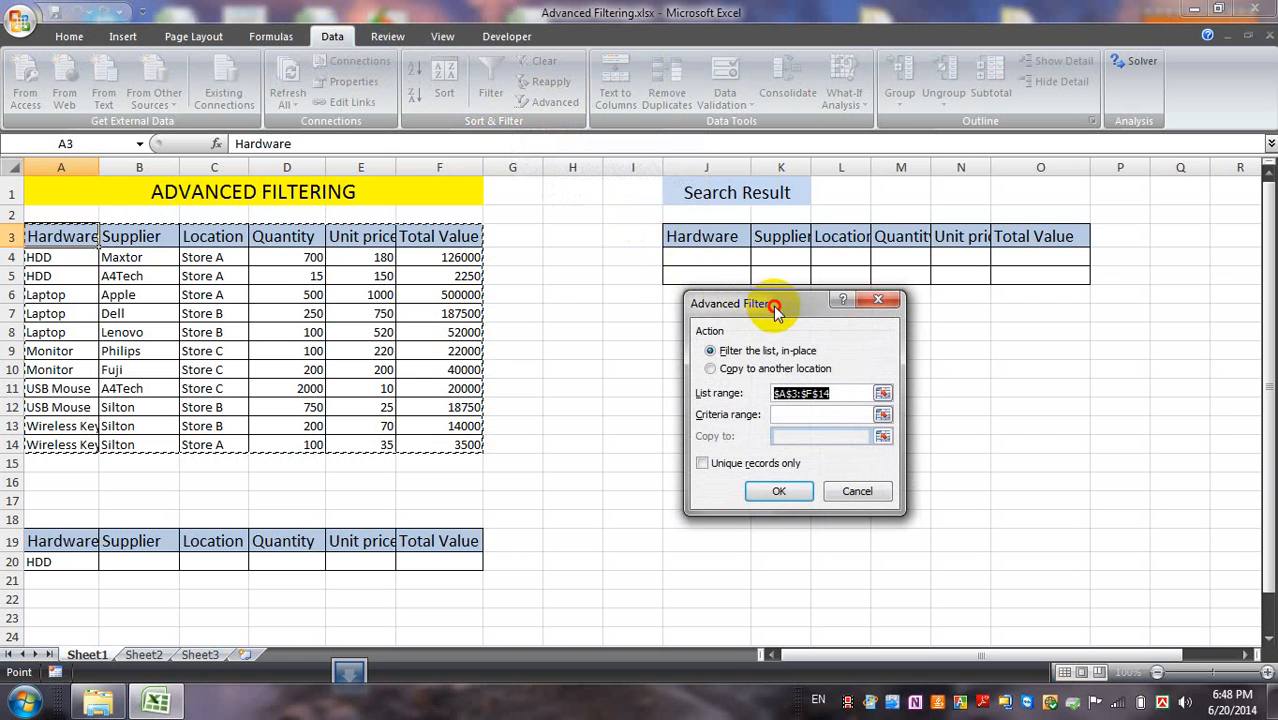
drag(770, 307, 653, 245)
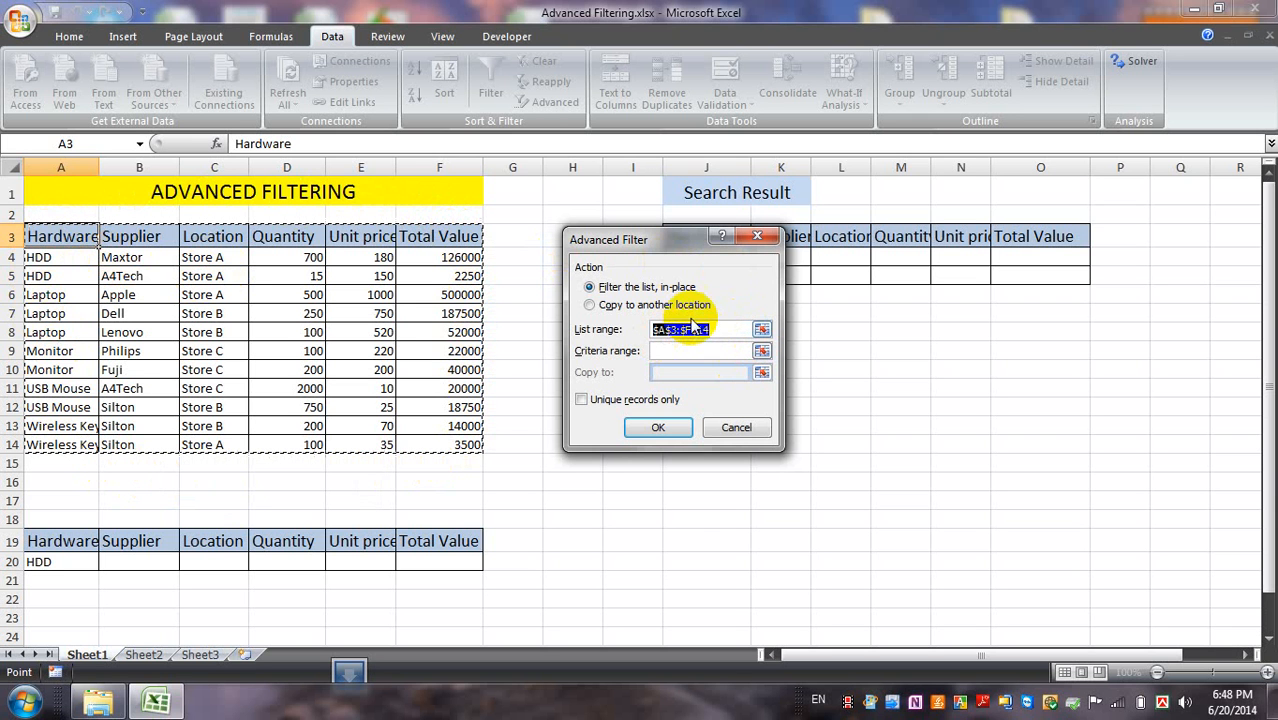
click(590, 307)
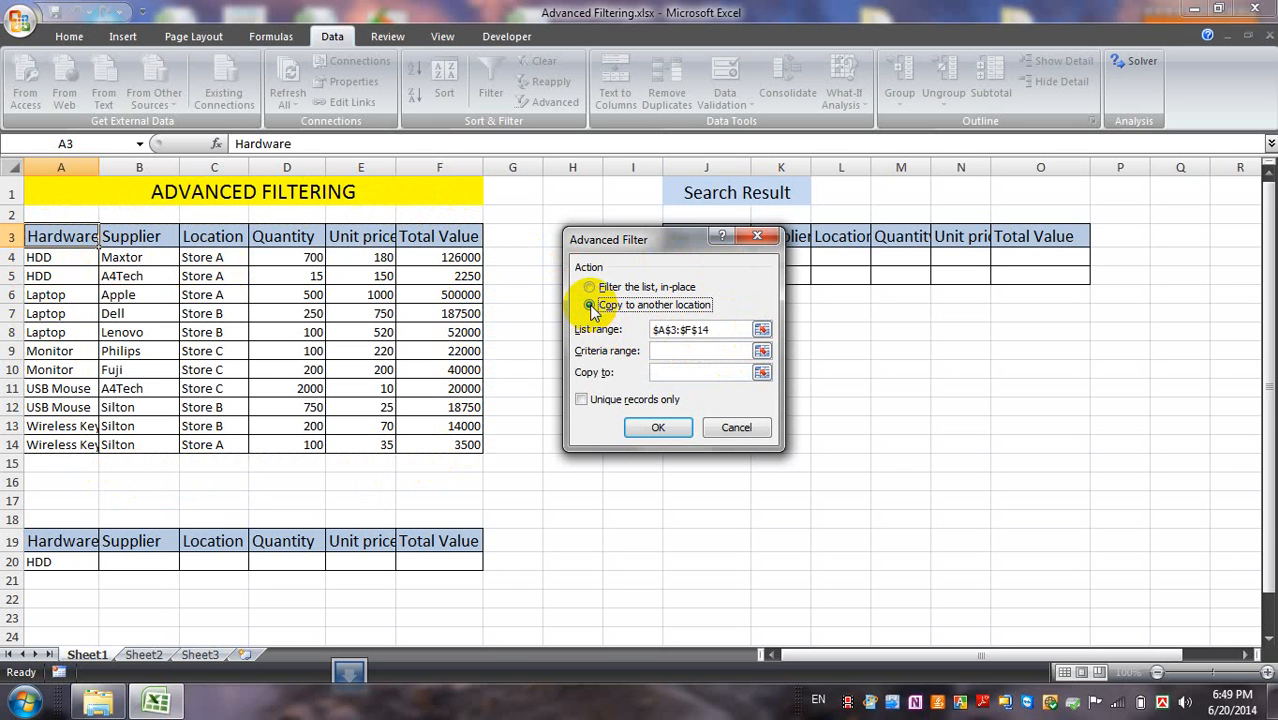
click(590, 288)
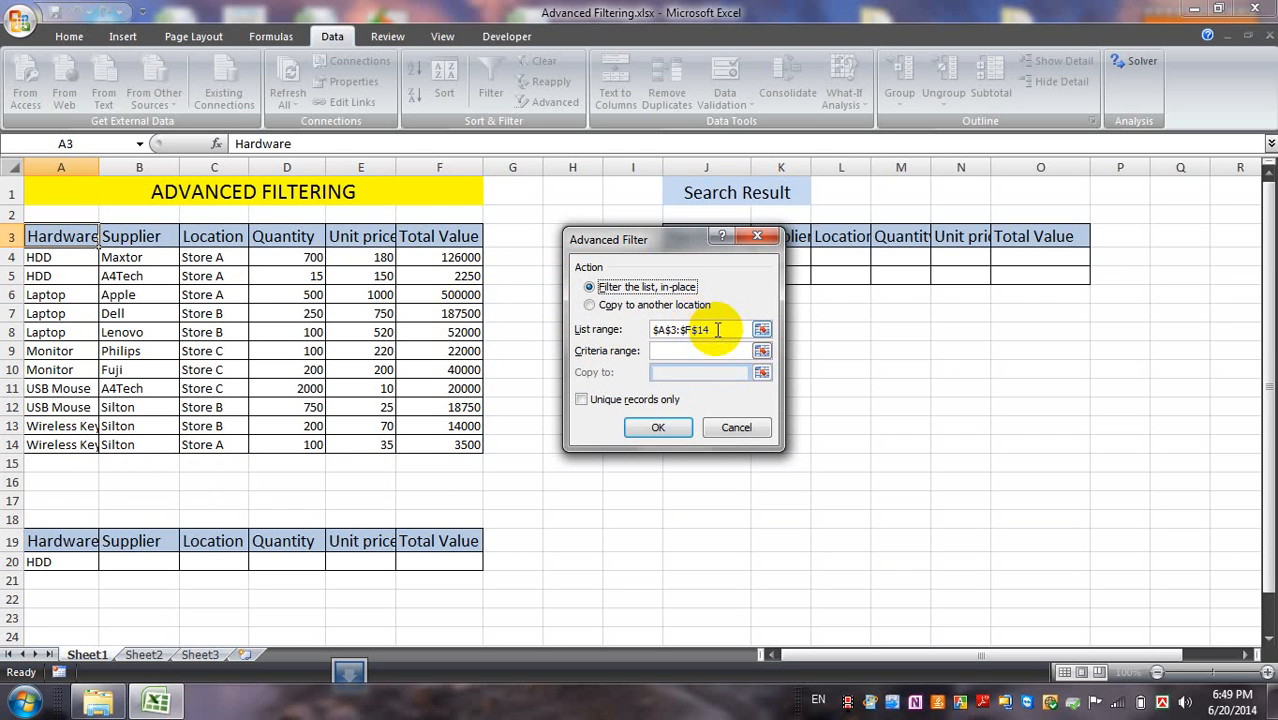
click(717, 330)
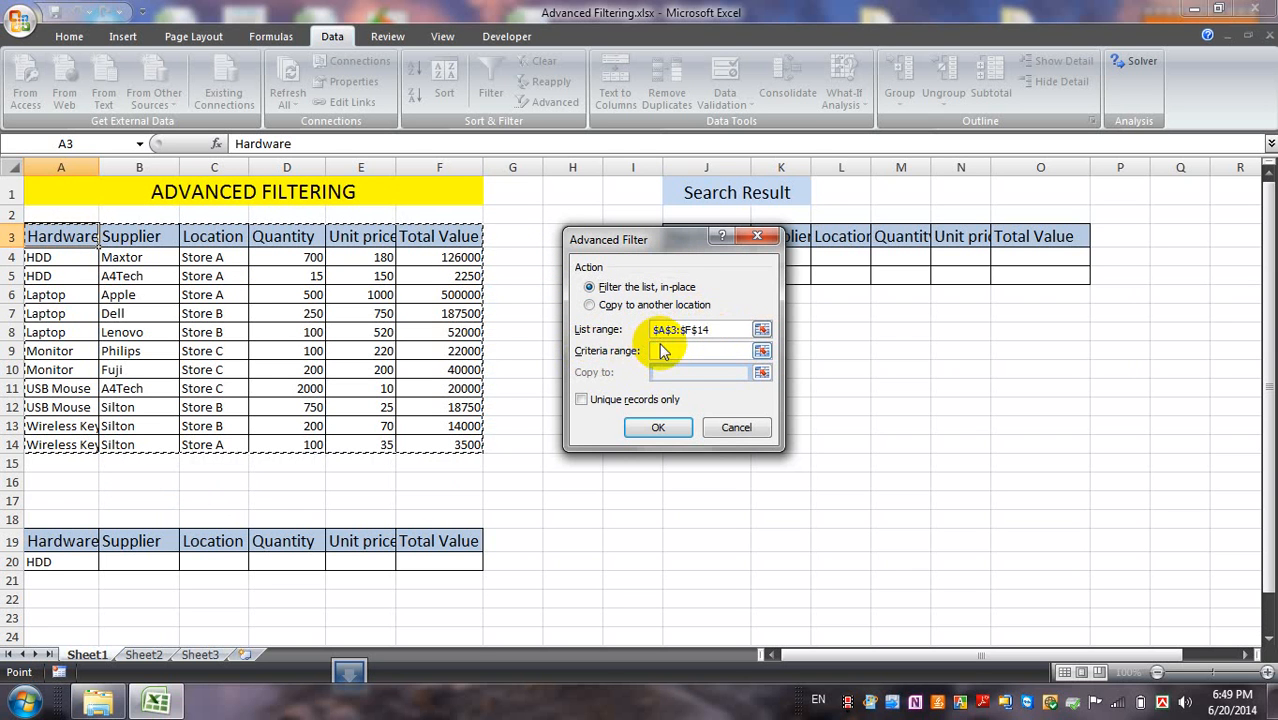
Step: Set the filter's criteria range to A19:F20 on Sheet1
click(663, 355)
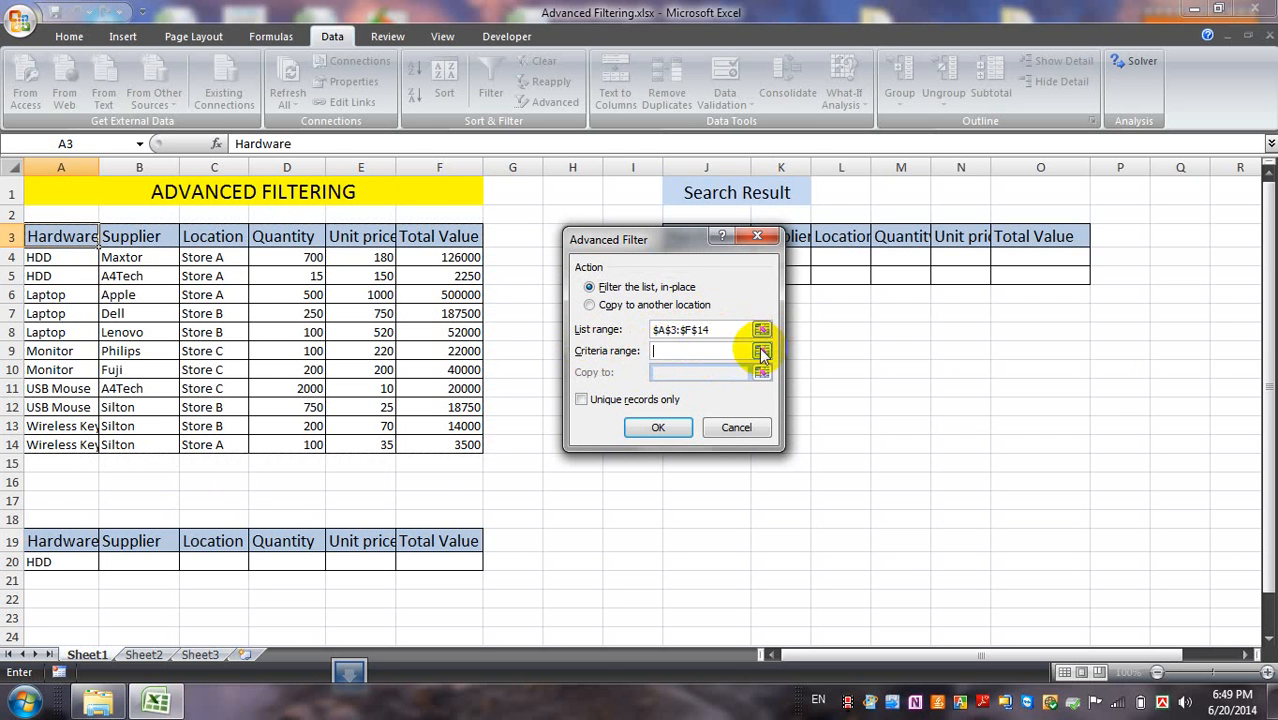
click(761, 352)
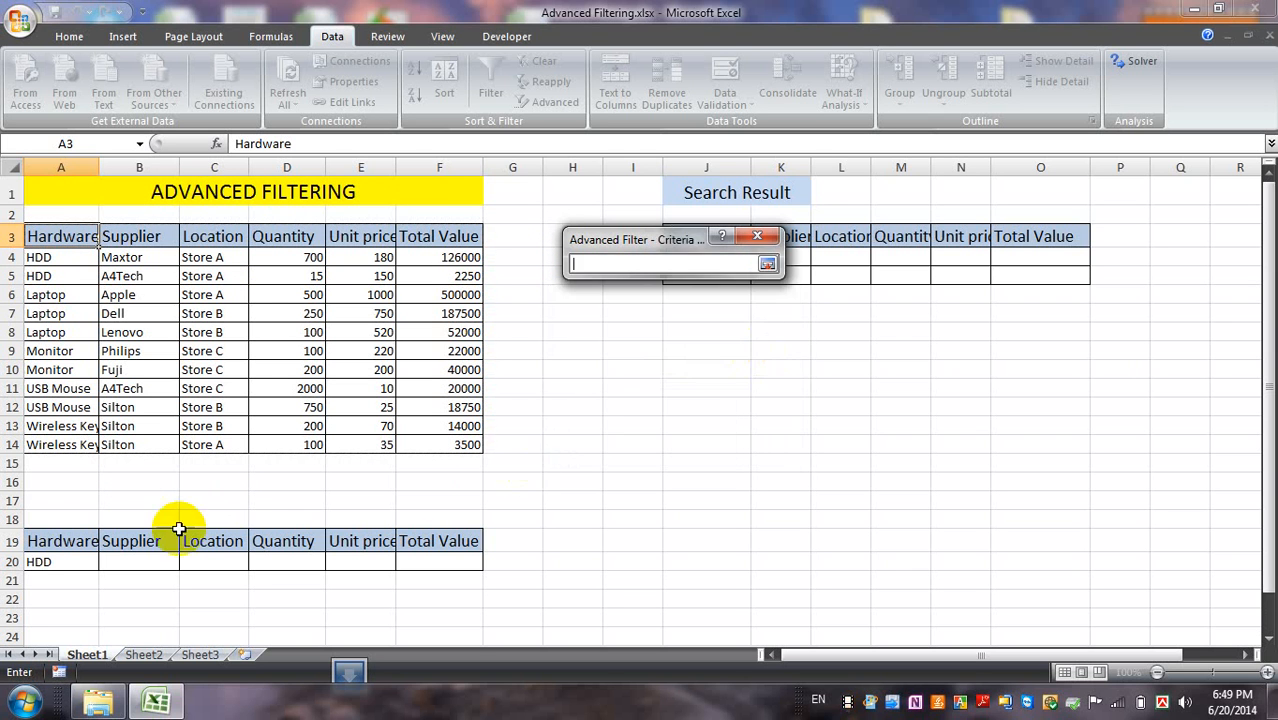
click(38, 542)
drag(41, 551, 450, 560)
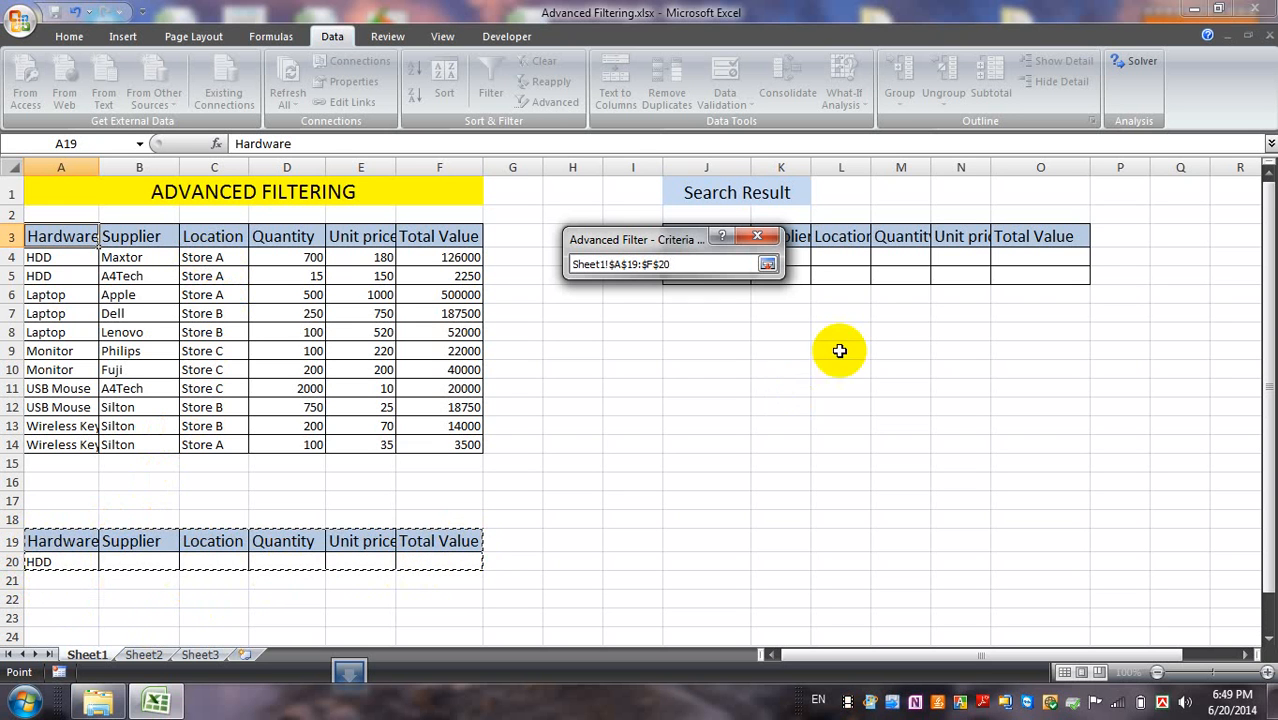
click(768, 265)
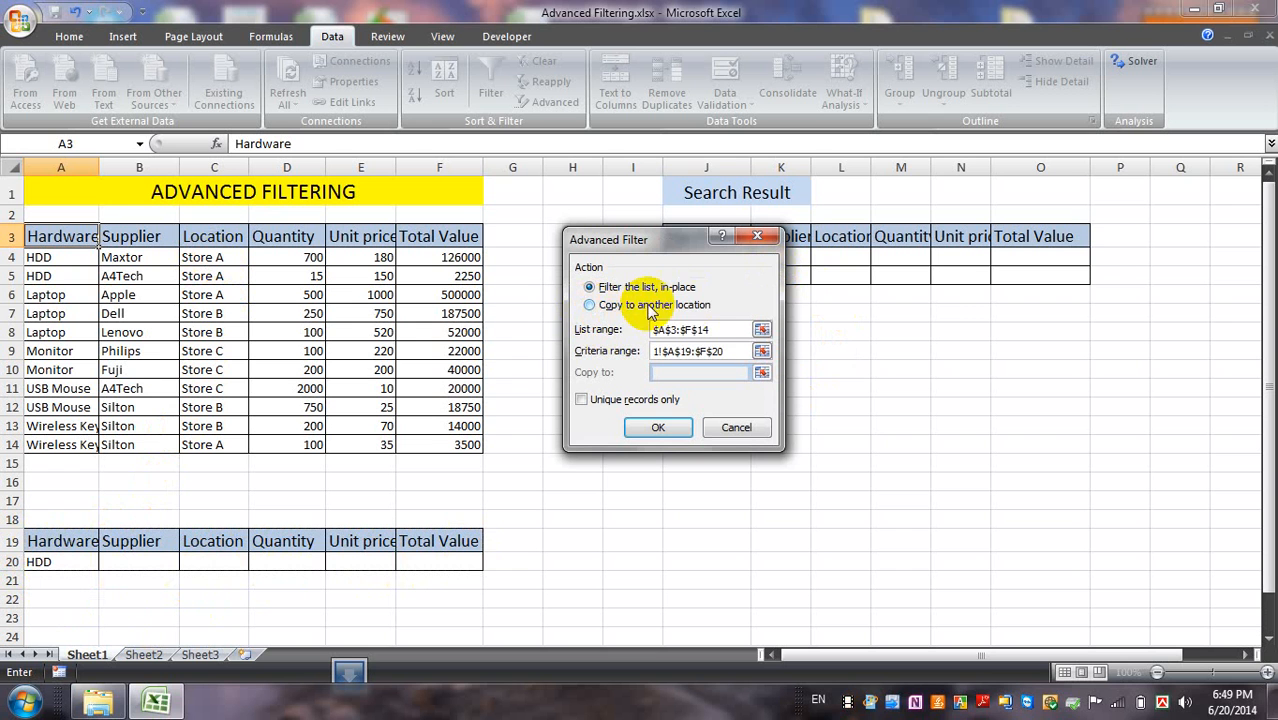
Step: Set the filter to copy to another location, Sheet1 range J3:O18, and run it
click(590, 305)
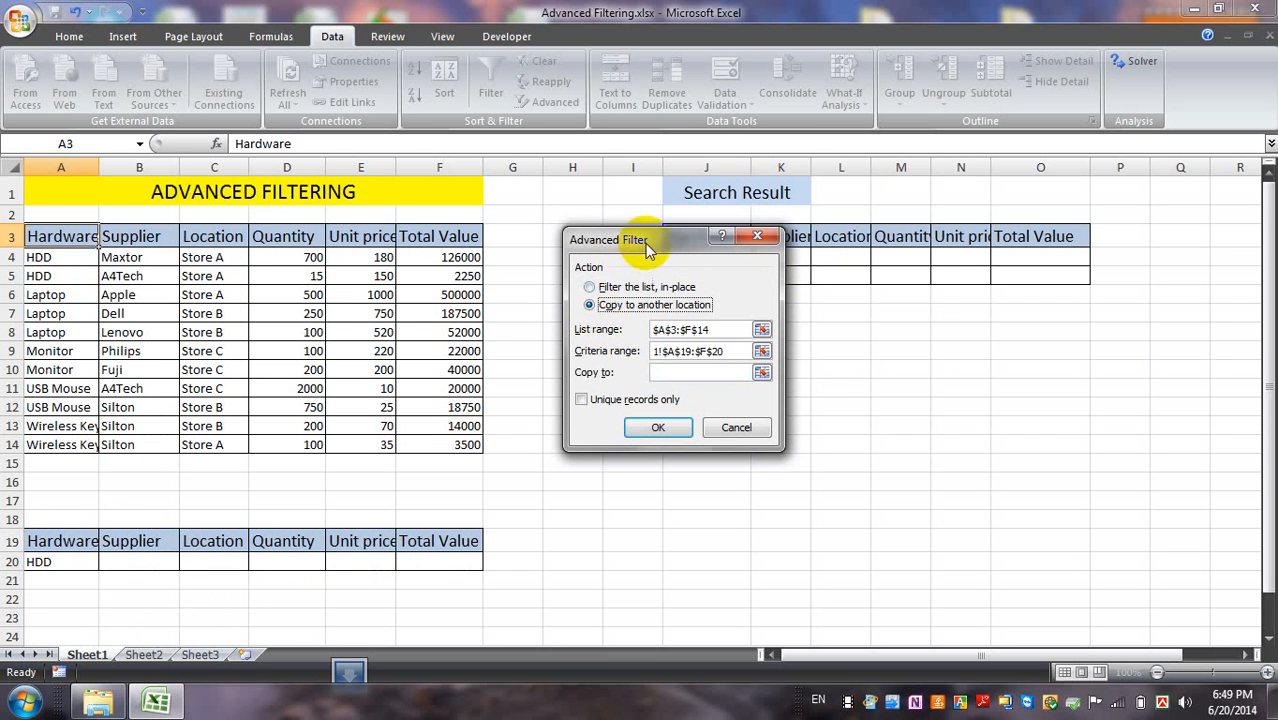
drag(643, 240, 464, 277)
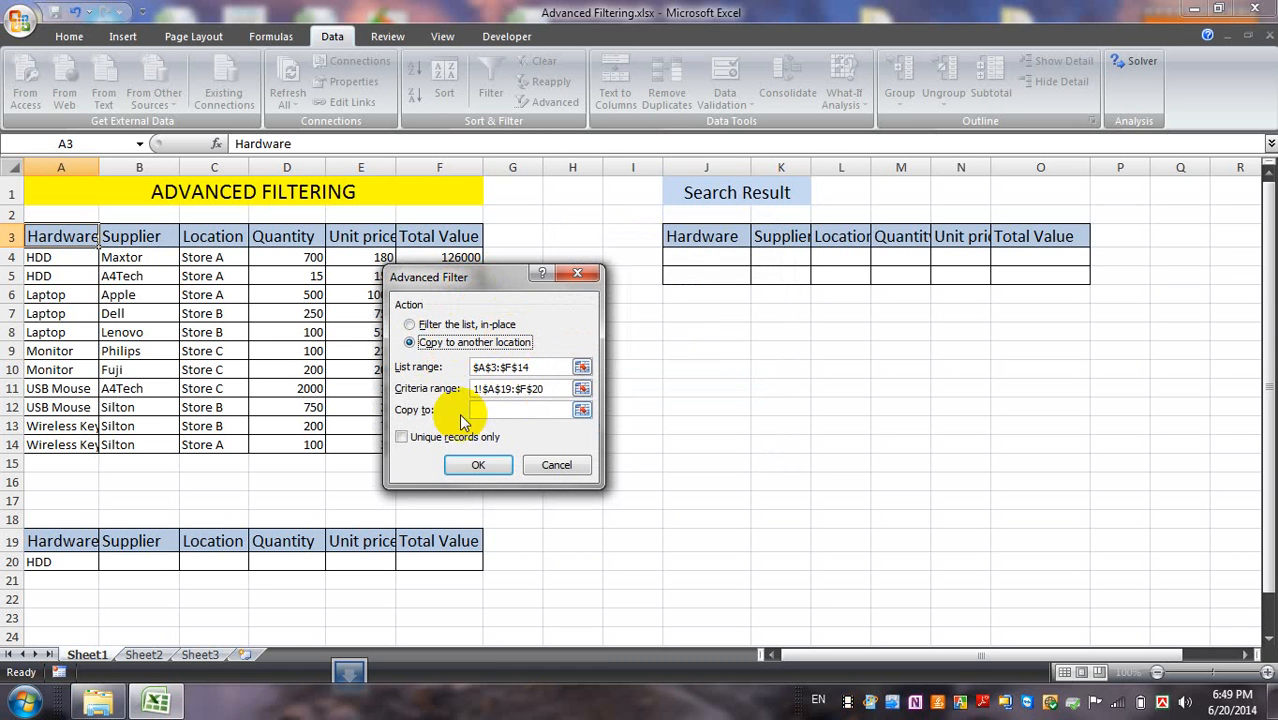
click(509, 410)
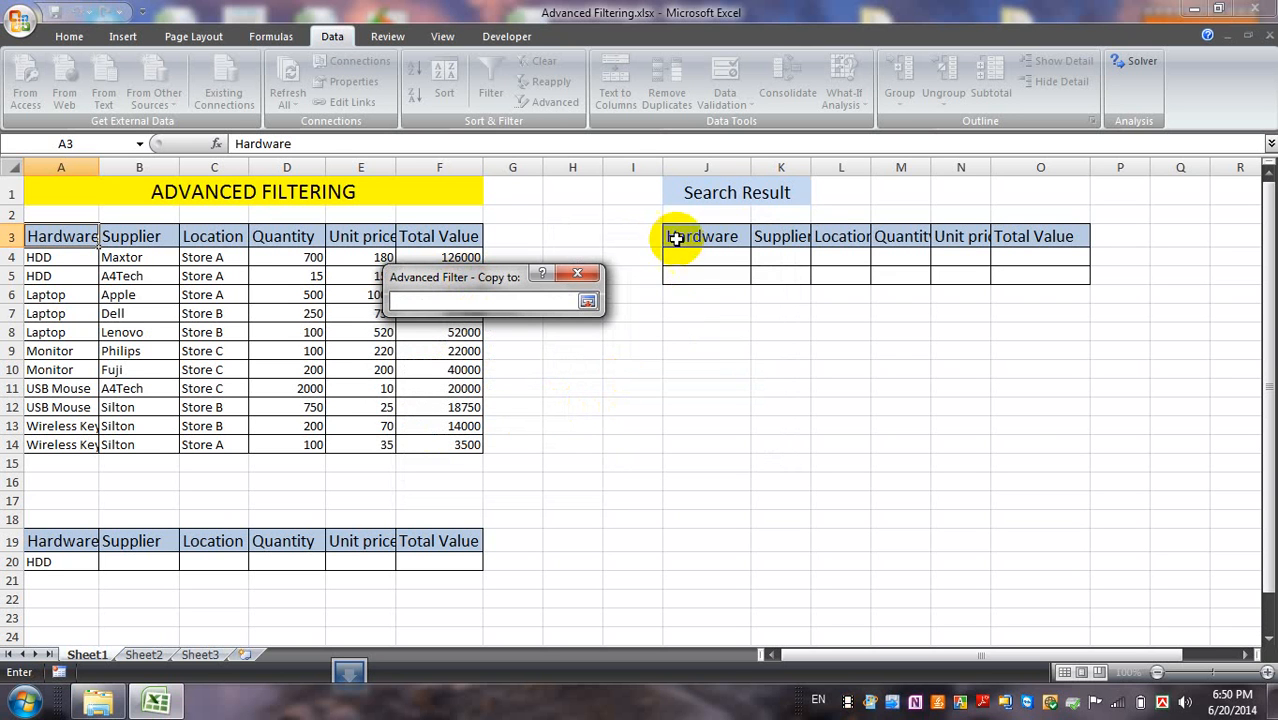
drag(673, 236, 1052, 513)
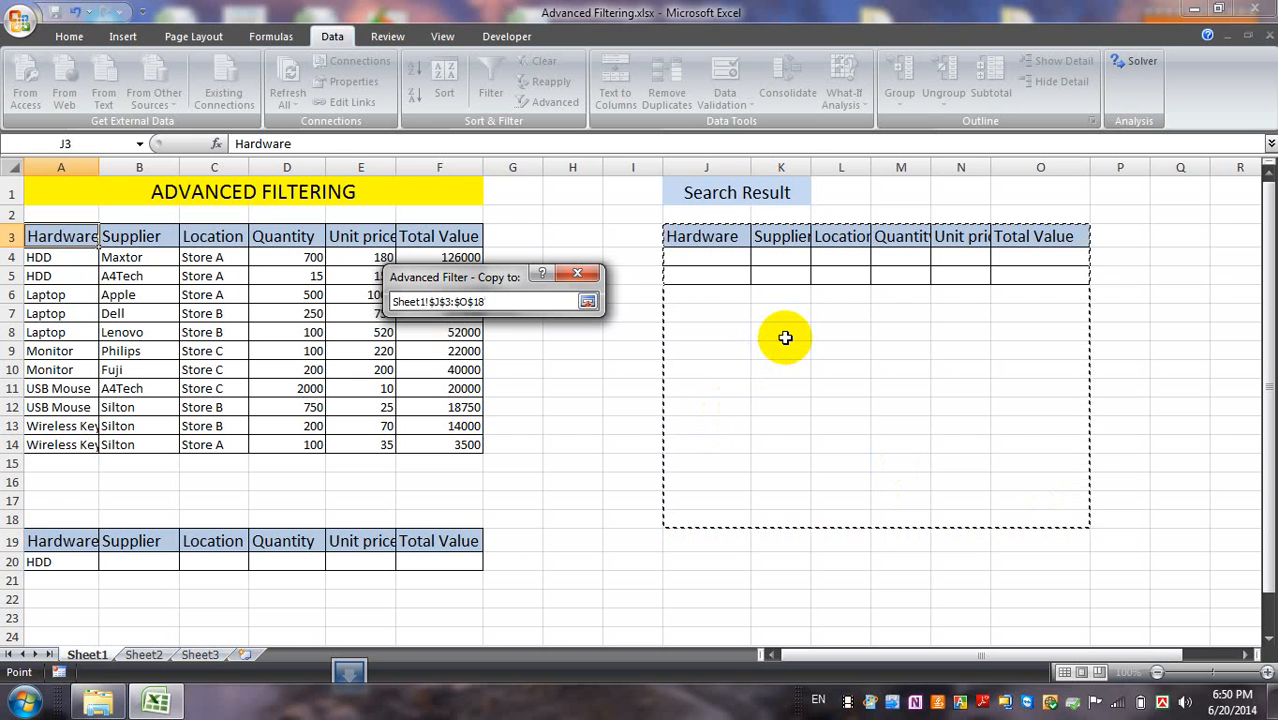
click(591, 301)
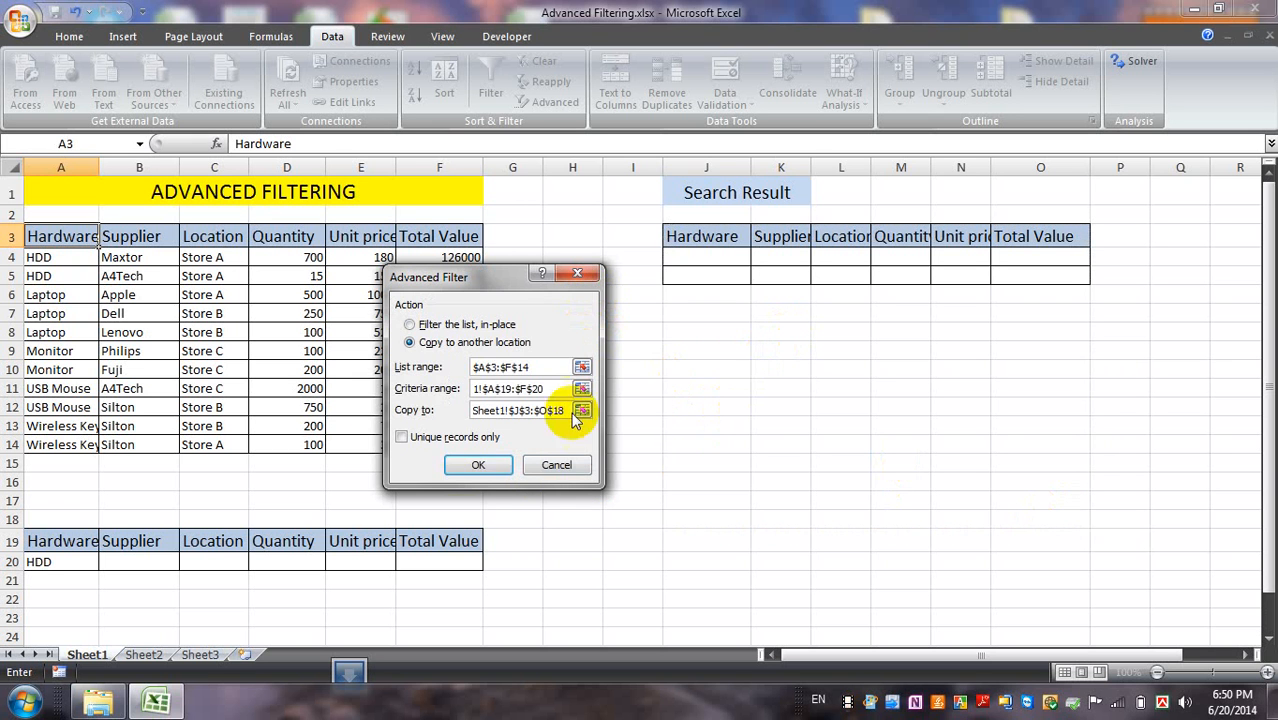
click(474, 466)
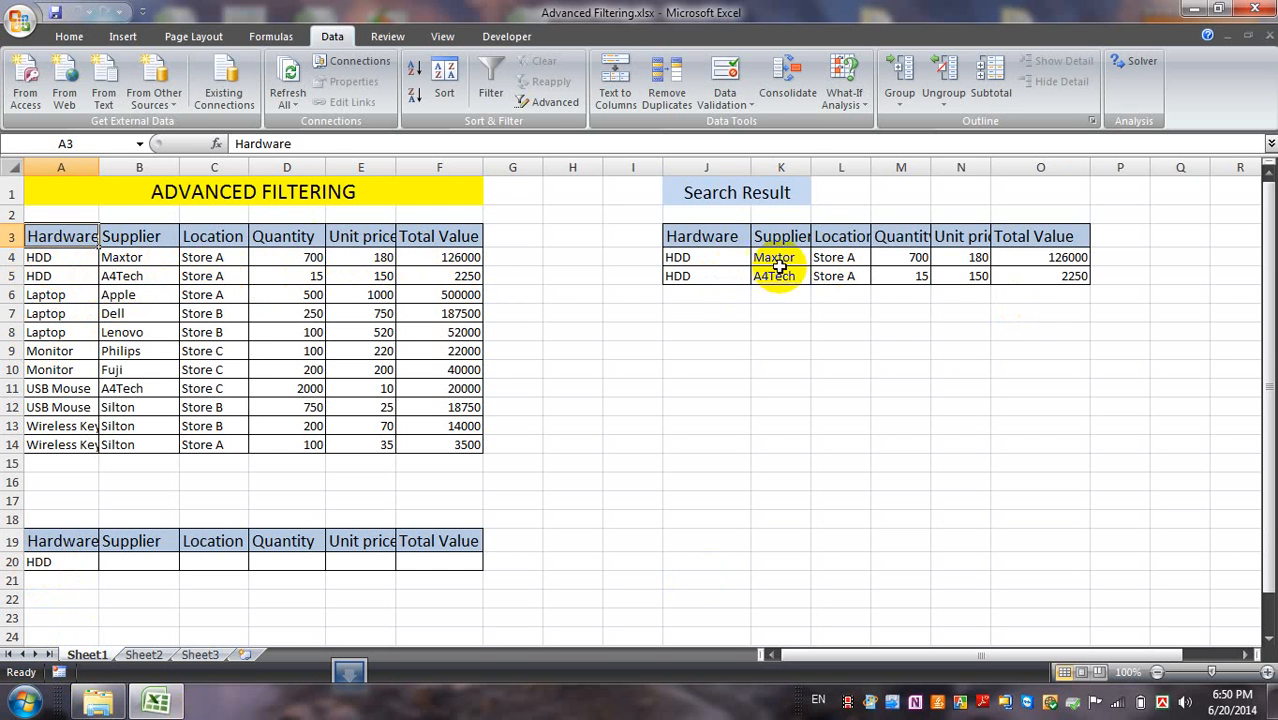
Step: Widen columns K to N so the Supplier, Location, Quantity and Unit price headings of the Search Result table fit
drag(811, 167, 835, 167)
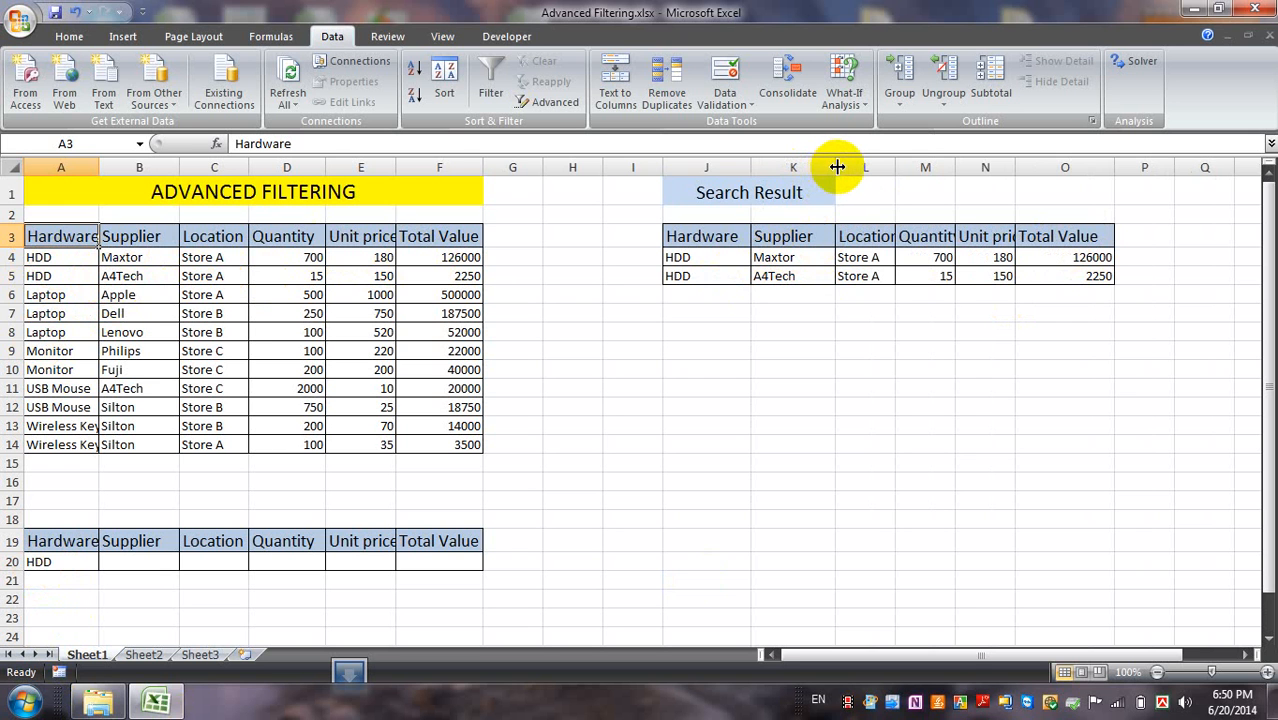
drag(834, 166, 891, 172)
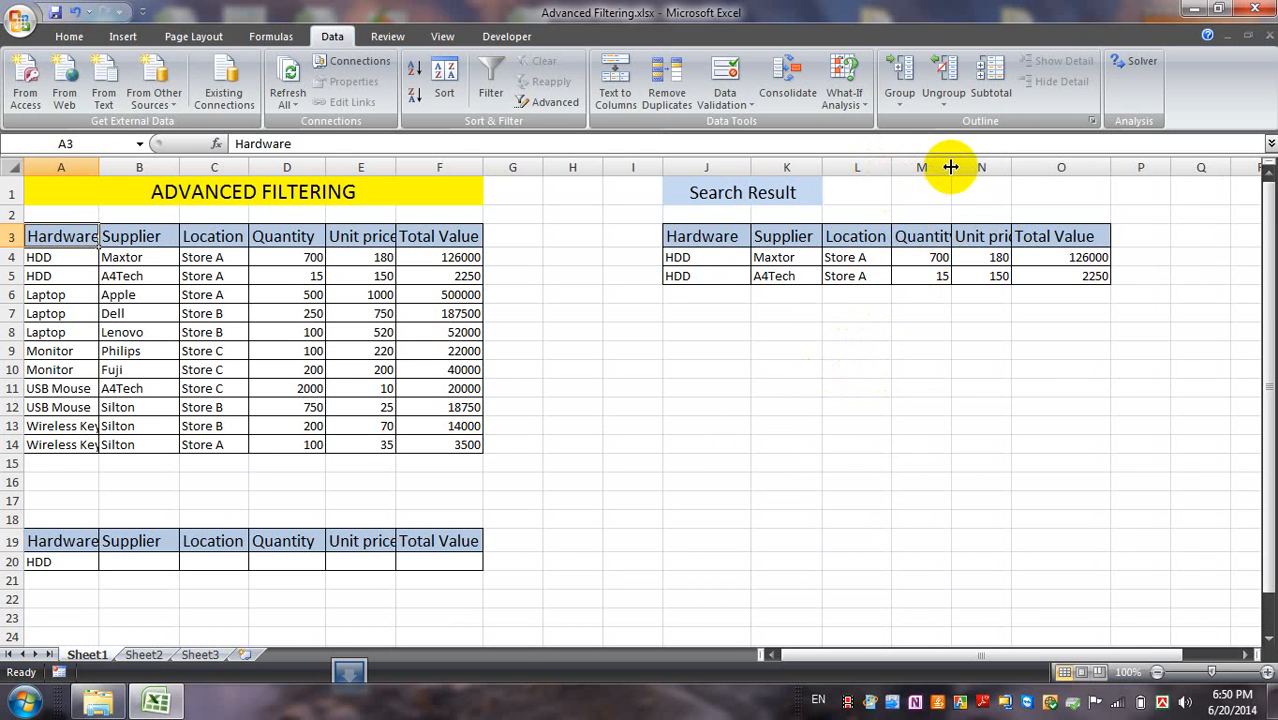
drag(951, 166, 1046, 166)
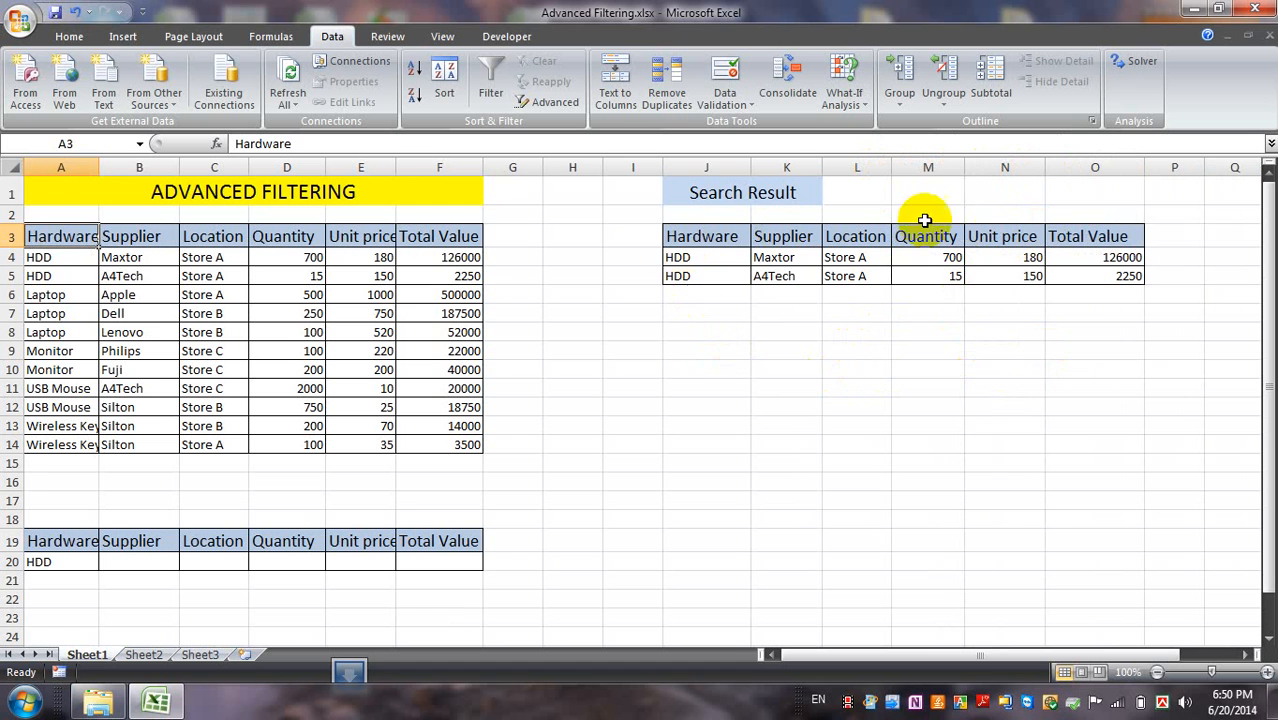